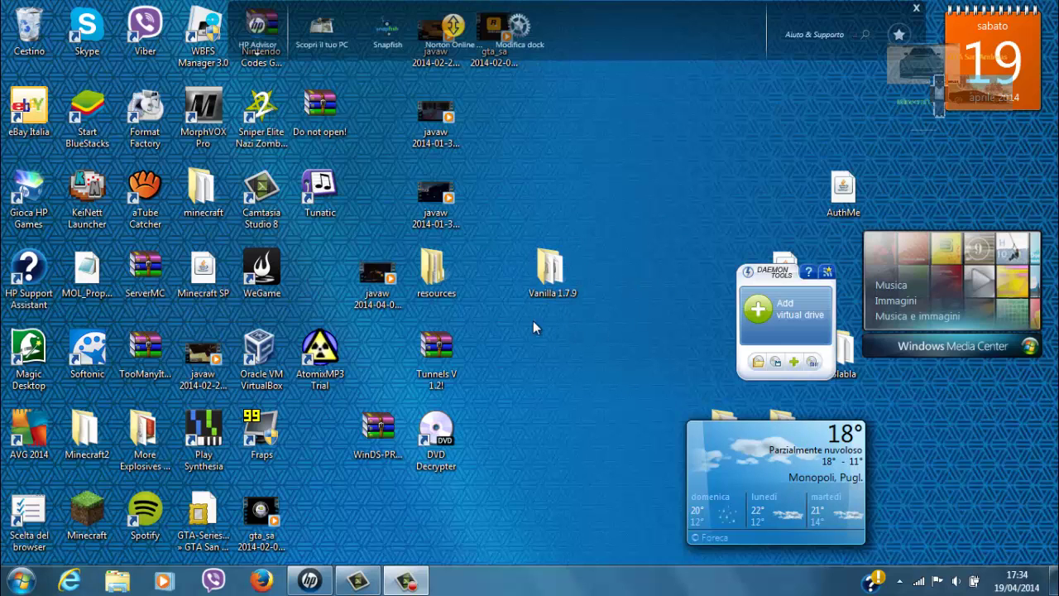
Look through the Vanilla 1.7.9 server folder, then start the KeiNett Launcher
{"action": "double_click", "coordinate": [553, 281]}
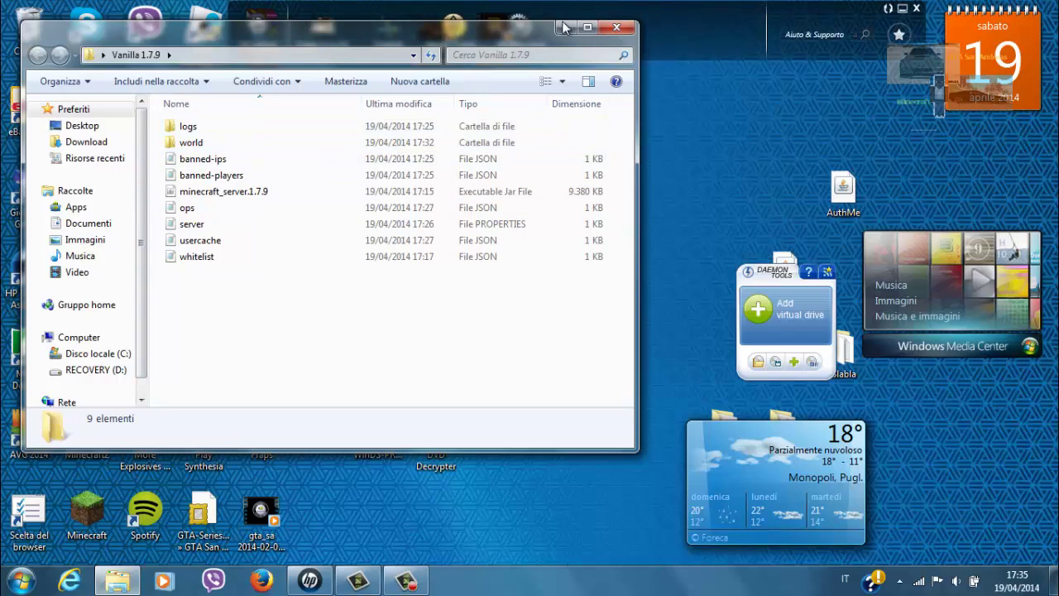
{"action": "left_click", "coordinate": [588, 28]}
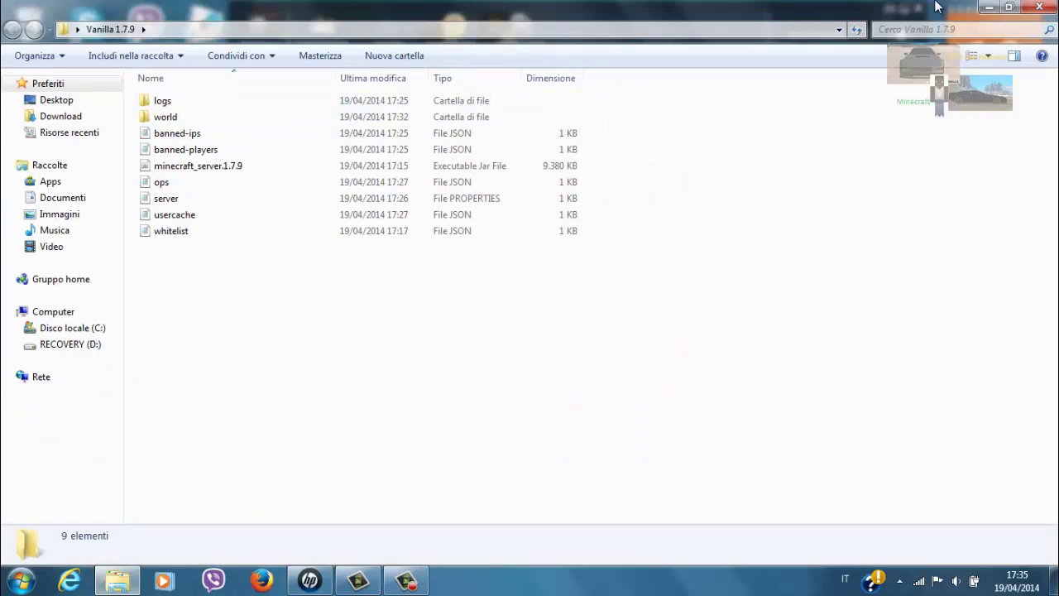
{"action": "left_click", "coordinate": [1041, 8]}
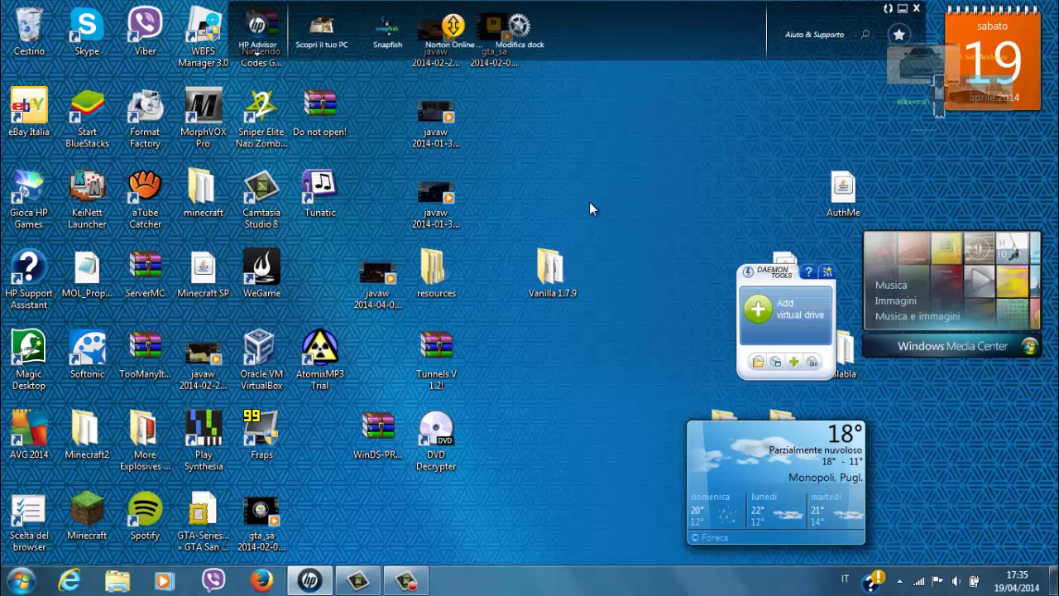
{"action": "double_click", "coordinate": [550, 265]}
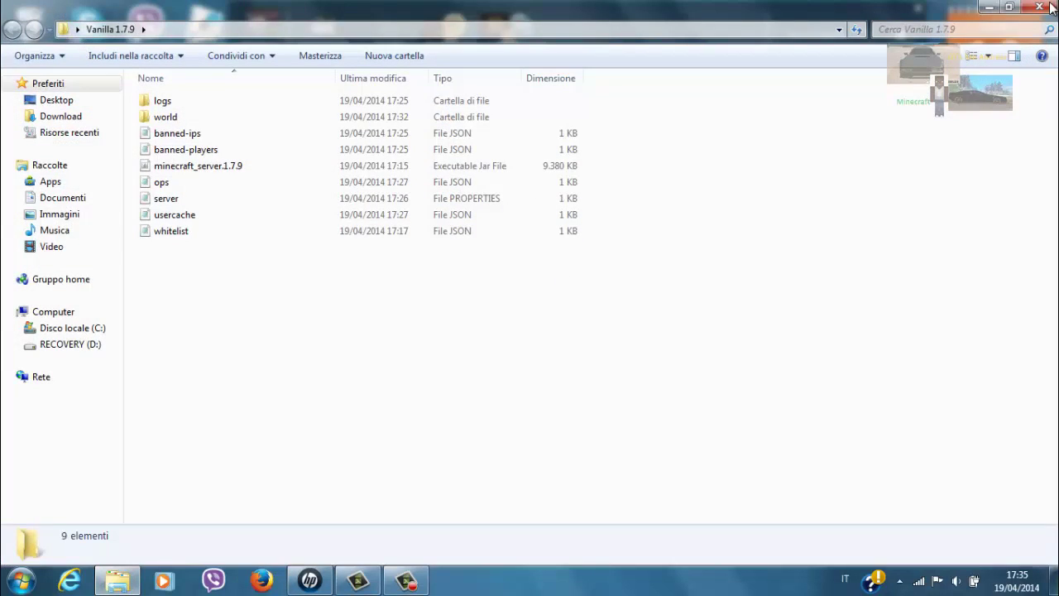
{"action": "left_click", "coordinate": [1040, 7]}
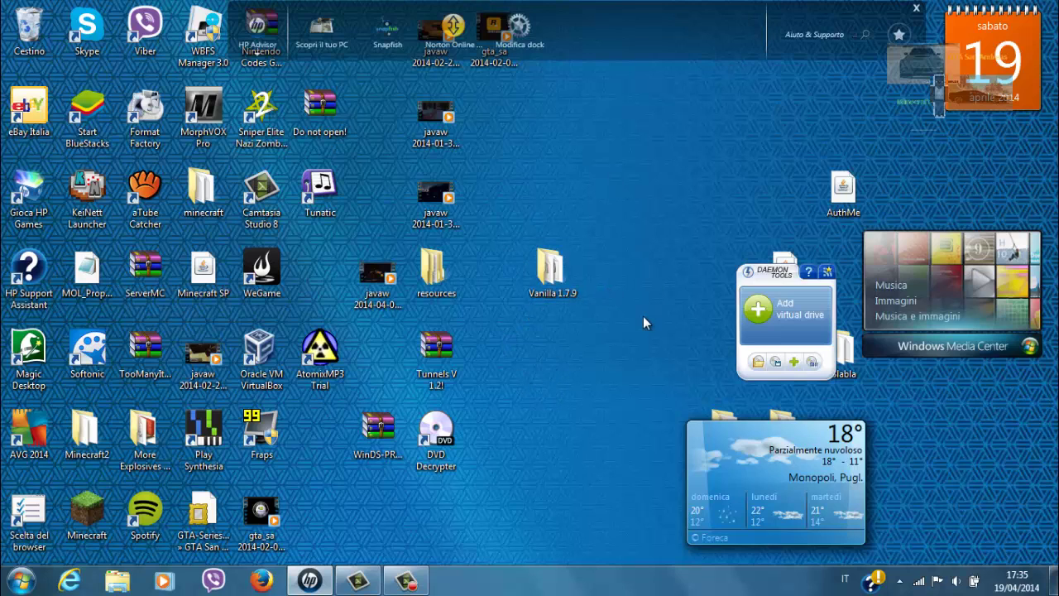
{"action": "double_click", "coordinate": [75, 212]}
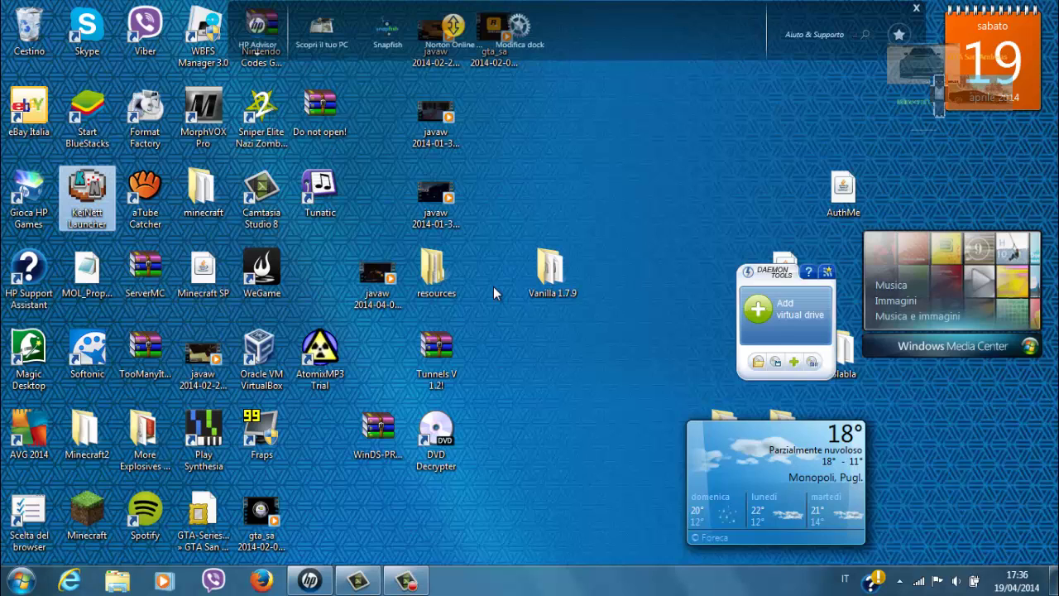
{"action": "left_click", "coordinate": [108, 189]}
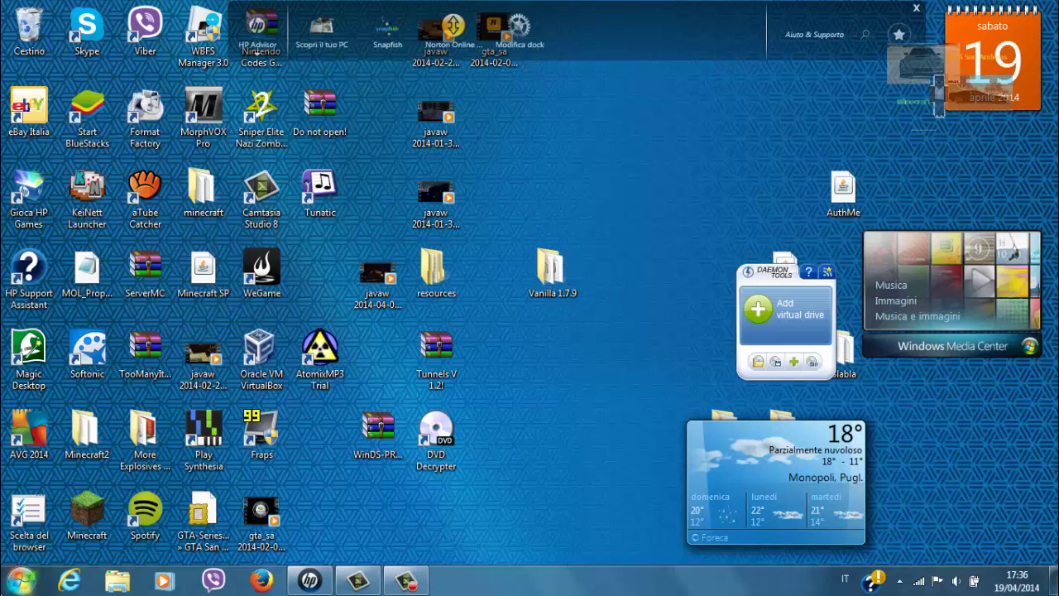
Launch LogMeIn Hamachi from Start menu searches for 'hama', then 'log'
{"action": "left_click", "coordinate": [21, 579]}
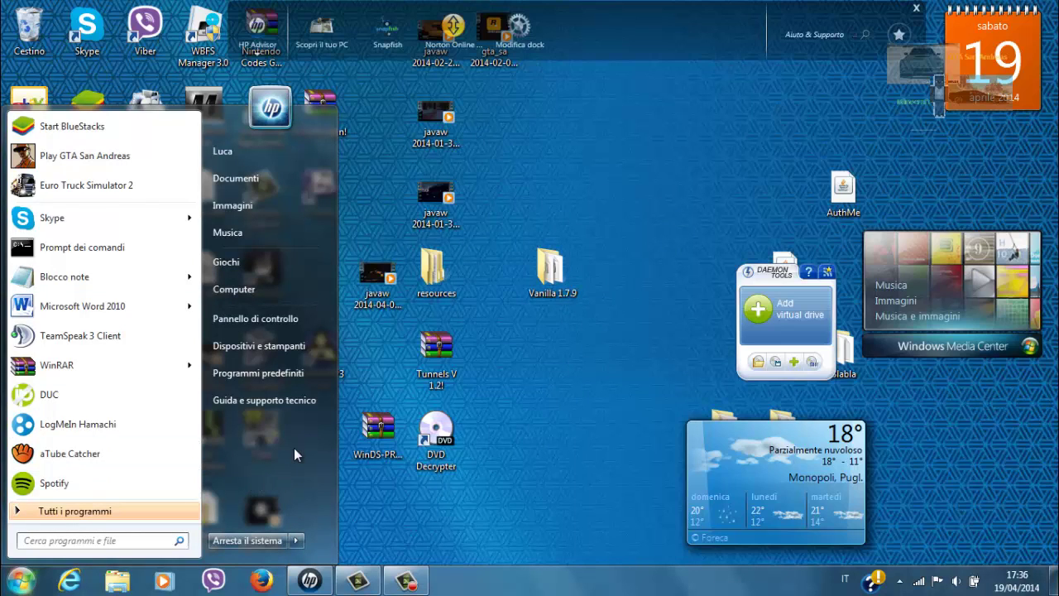
{"action": "type", "text": "hama"}
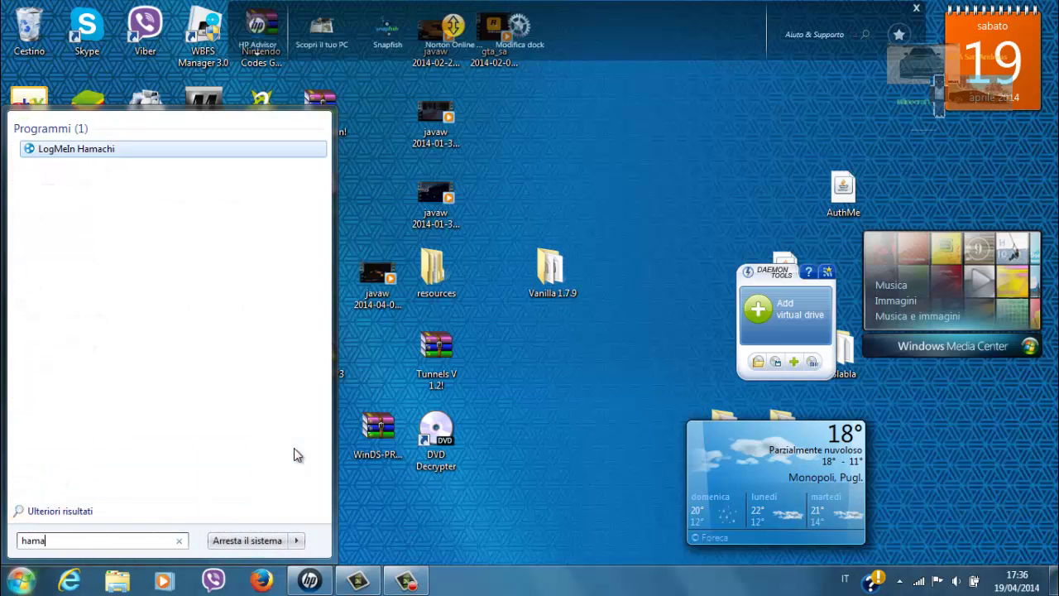
{"action": "key", "text": "Return"}
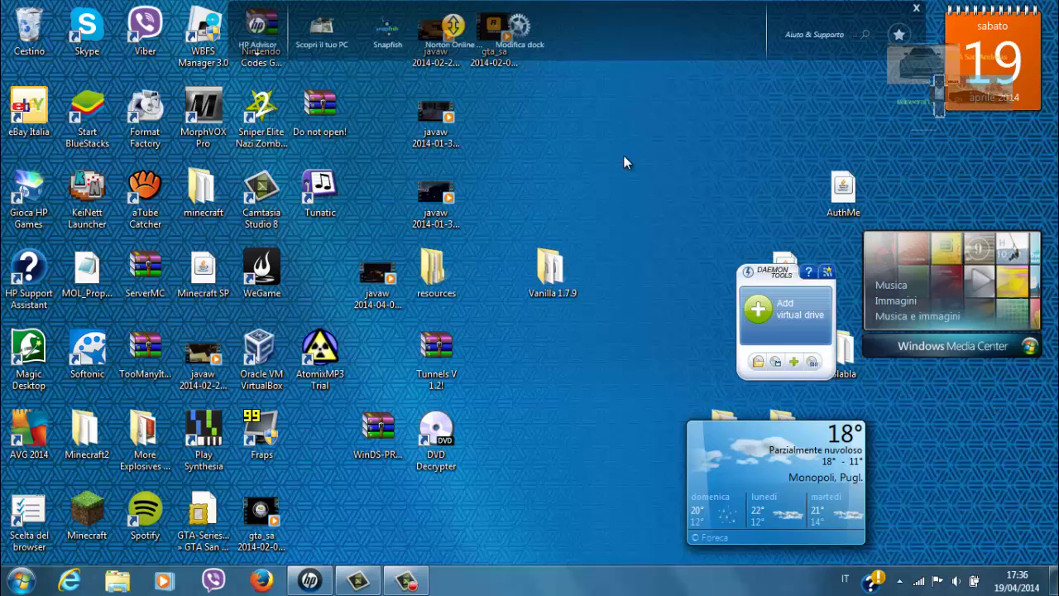
{"action": "left_click", "coordinate": [21, 581]}
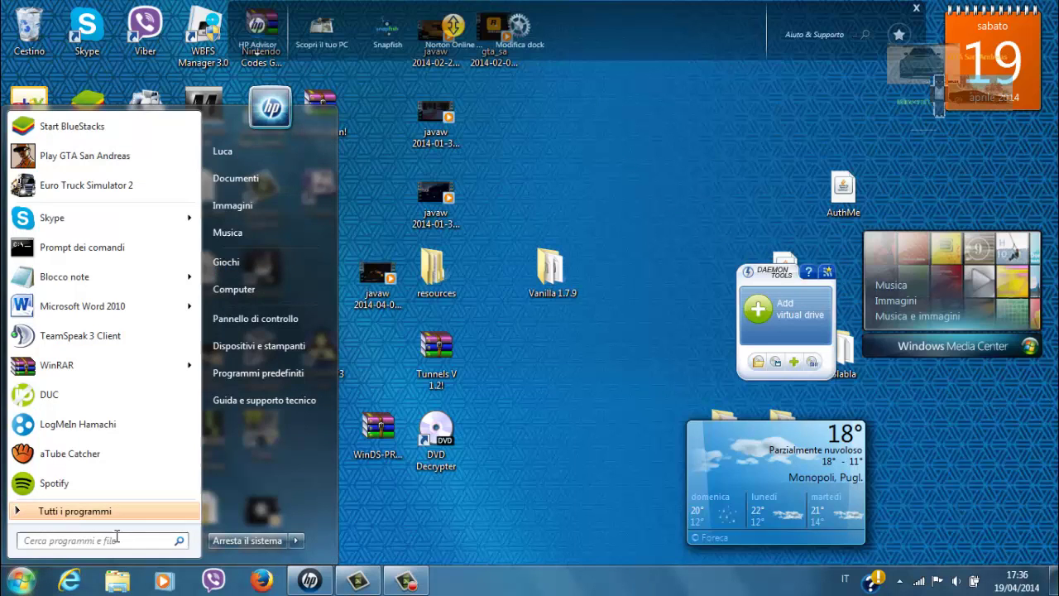
{"action": "type", "text": "log"}
{"action": "key", "text": "Return"}
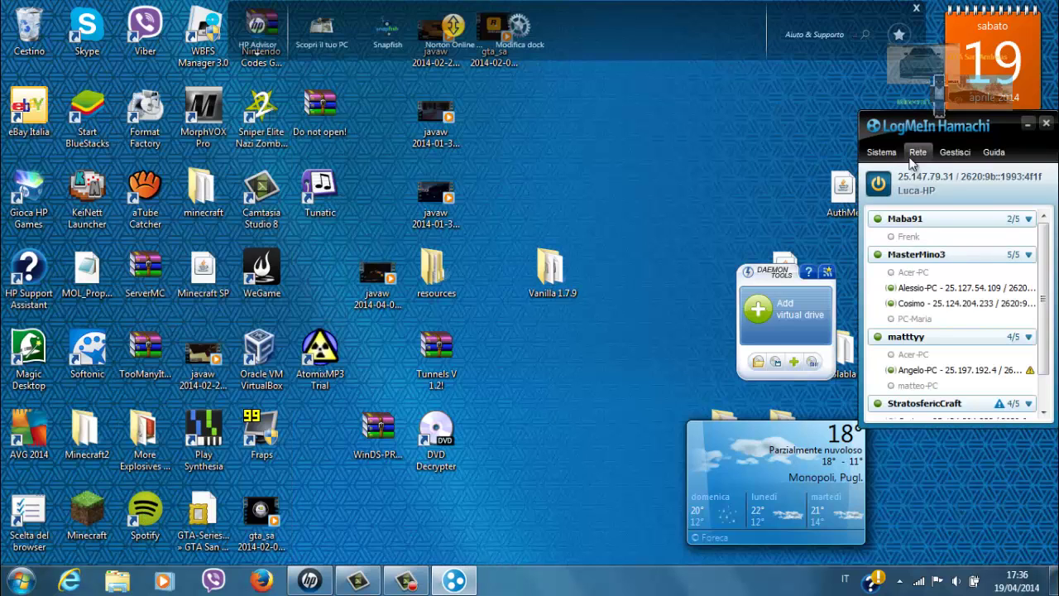
Drag the Hamachi window from the right edge to the centre-left of the desktop
{"action": "left_click_drag", "start_coordinate": [933, 127], "coordinate": [373, 87]}
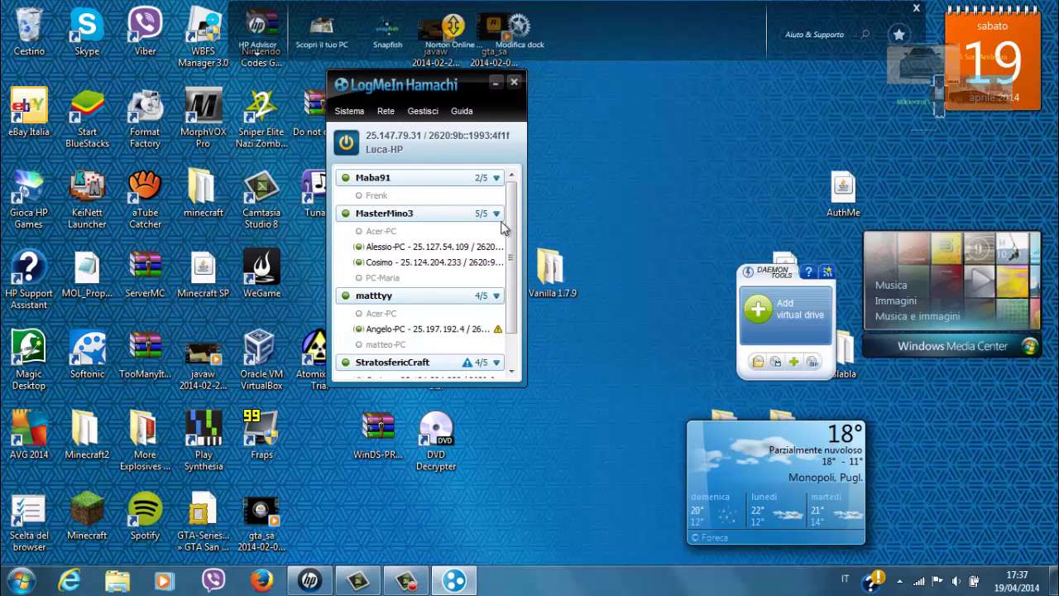
{"action": "scroll", "coordinate": [502, 227], "scroll_direction": "down", "scroll_amount": 1}
{"action": "scroll", "coordinate": [502, 223], "scroll_direction": "up", "scroll_amount": 1}
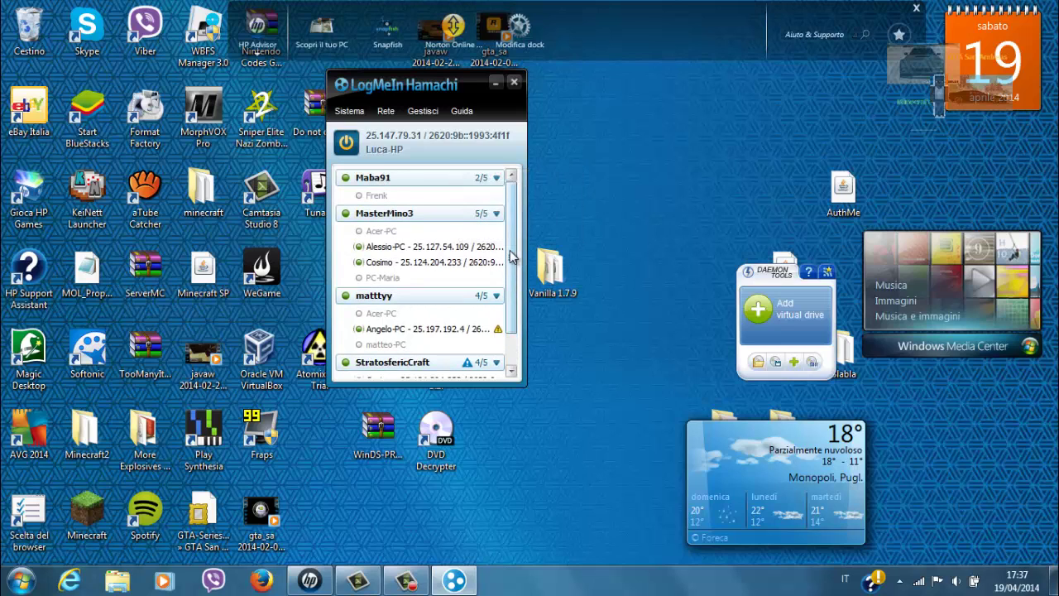
{"action": "scroll", "coordinate": [511, 257], "scroll_direction": "down", "scroll_amount": 2}
{"action": "scroll", "coordinate": [513, 248], "scroll_direction": "up", "scroll_amount": 2}
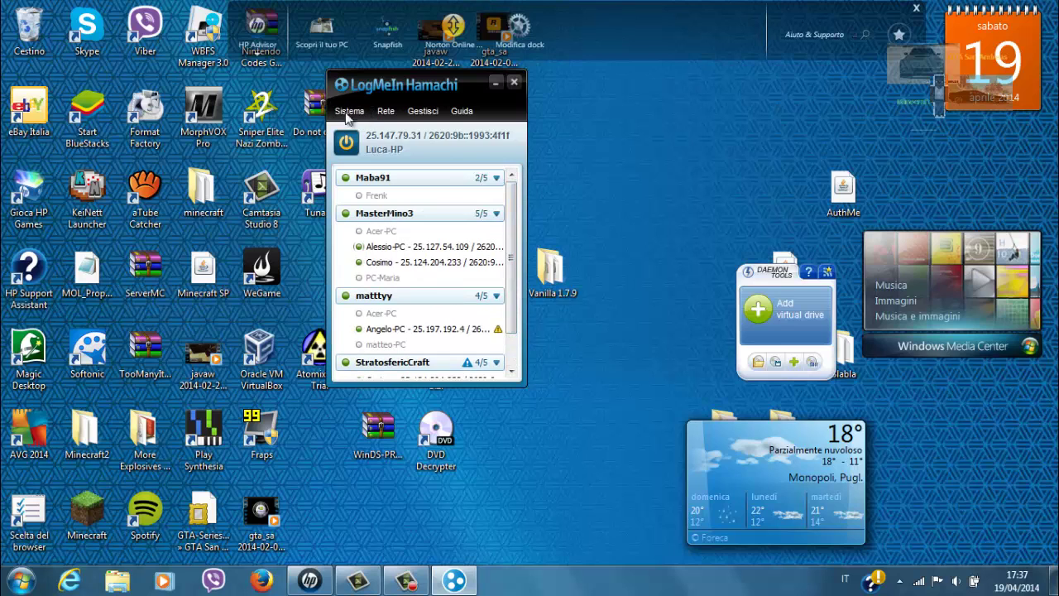
{"action": "left_click_drag", "start_coordinate": [388, 104], "coordinate": [437, 122]}
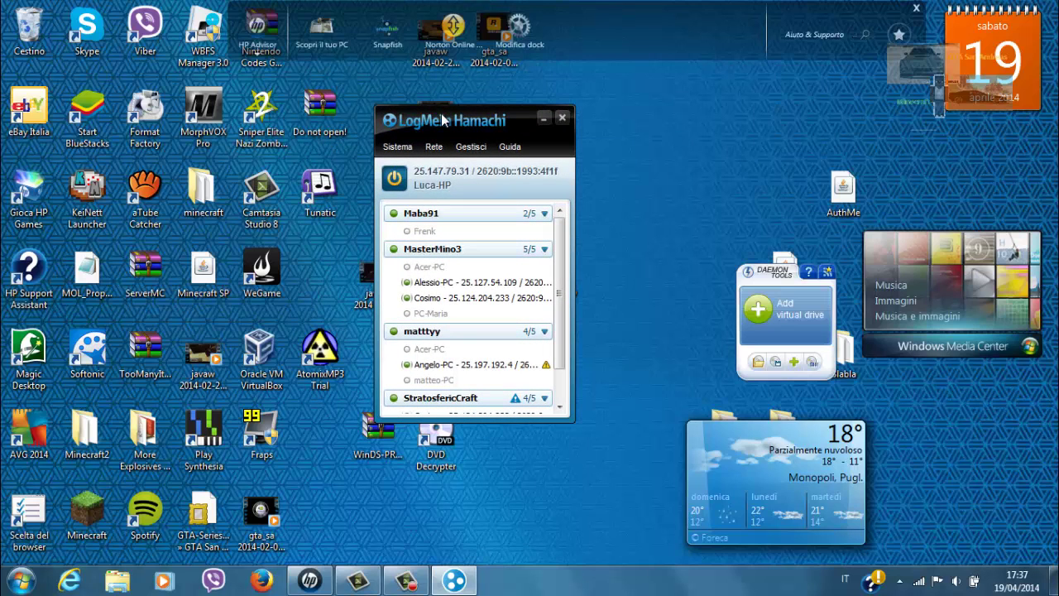
{"action": "left_click_drag", "start_coordinate": [442, 120], "coordinate": [341, 155]}
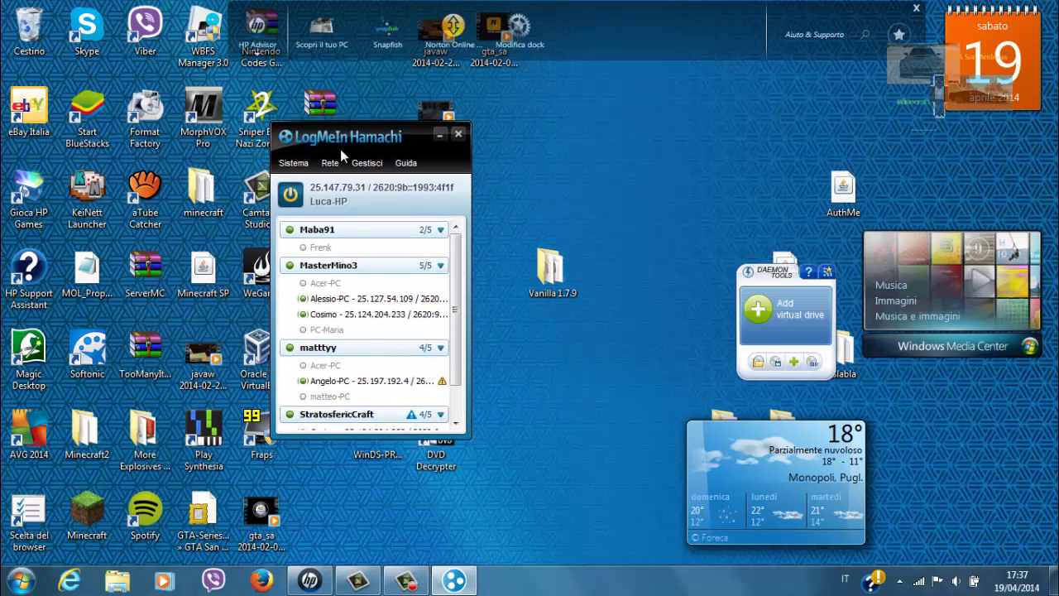
{"action": "left_click", "coordinate": [551, 269]}
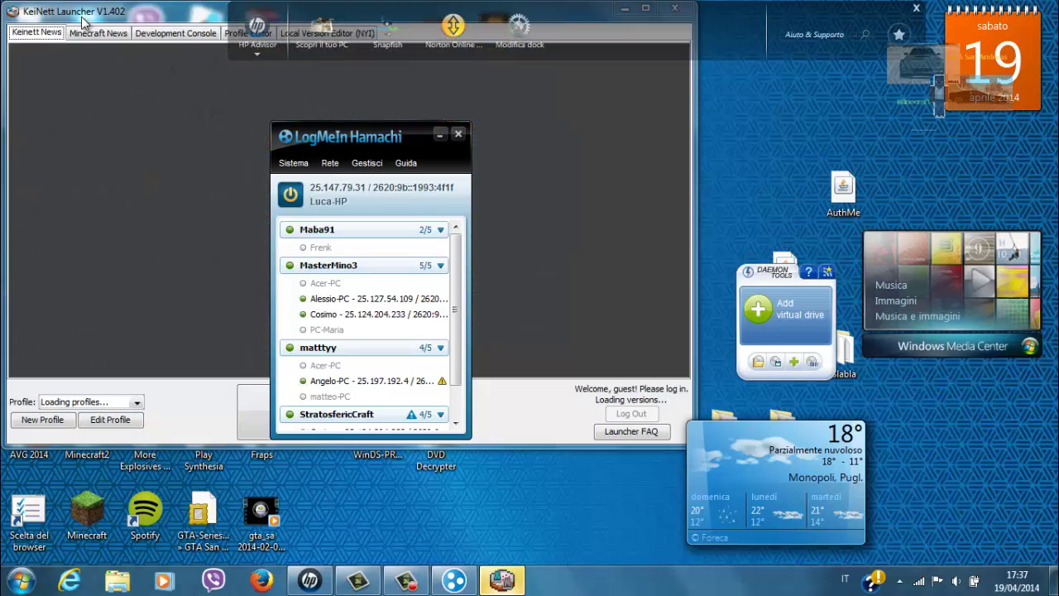
Move the KeiNett Launcher into view, log in with the saved user, and launch Minecraft 1.7.9
{"action": "left_click_drag", "start_coordinate": [83, 17], "coordinate": [104, 81]}
{"action": "left_click", "coordinate": [456, 297]}
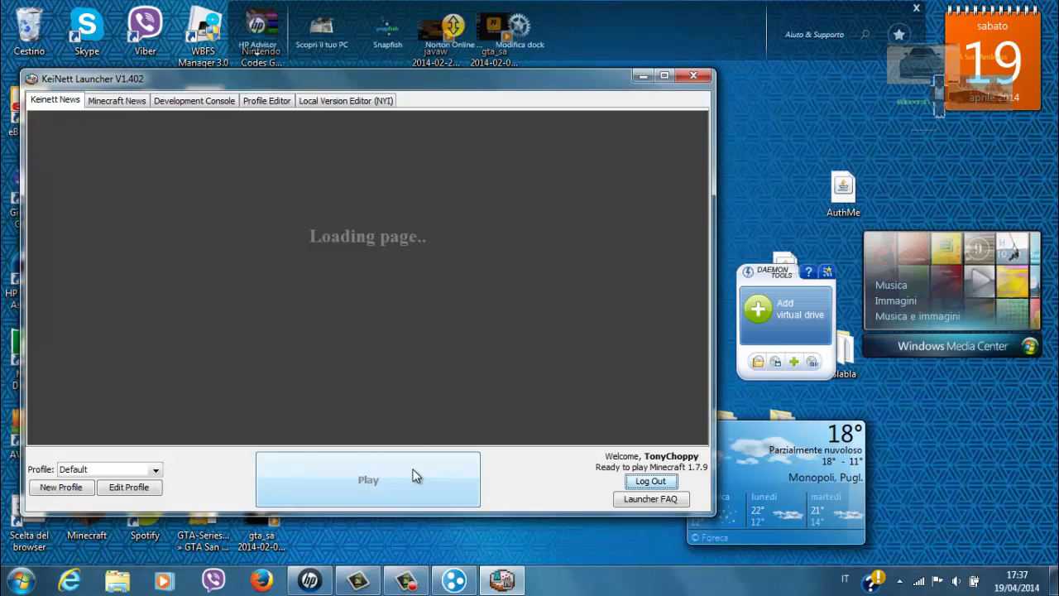
{"action": "left_click", "coordinate": [414, 472]}
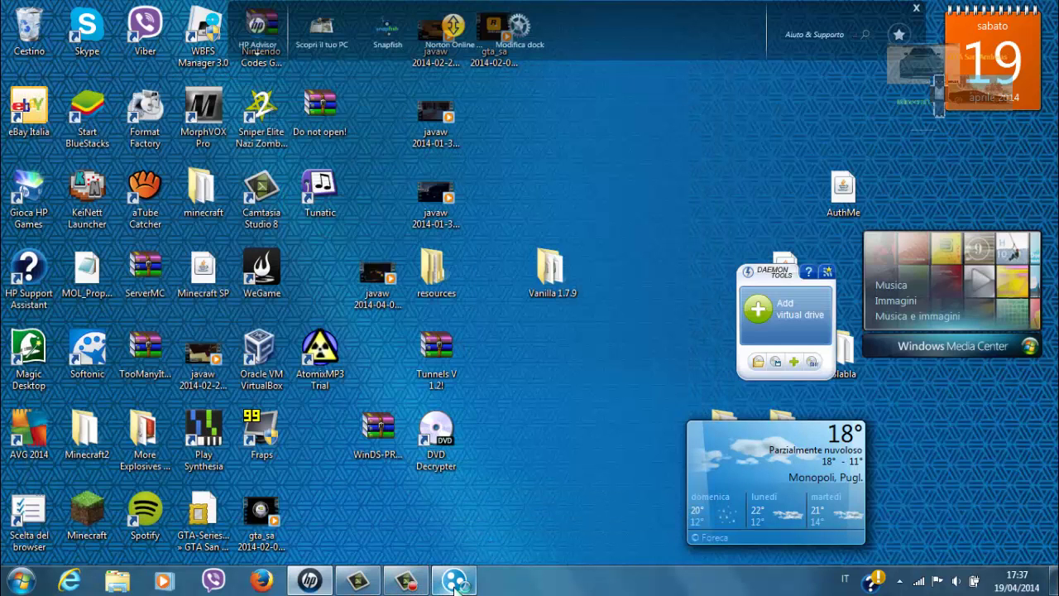
{"action": "left_click", "coordinate": [454, 581]}
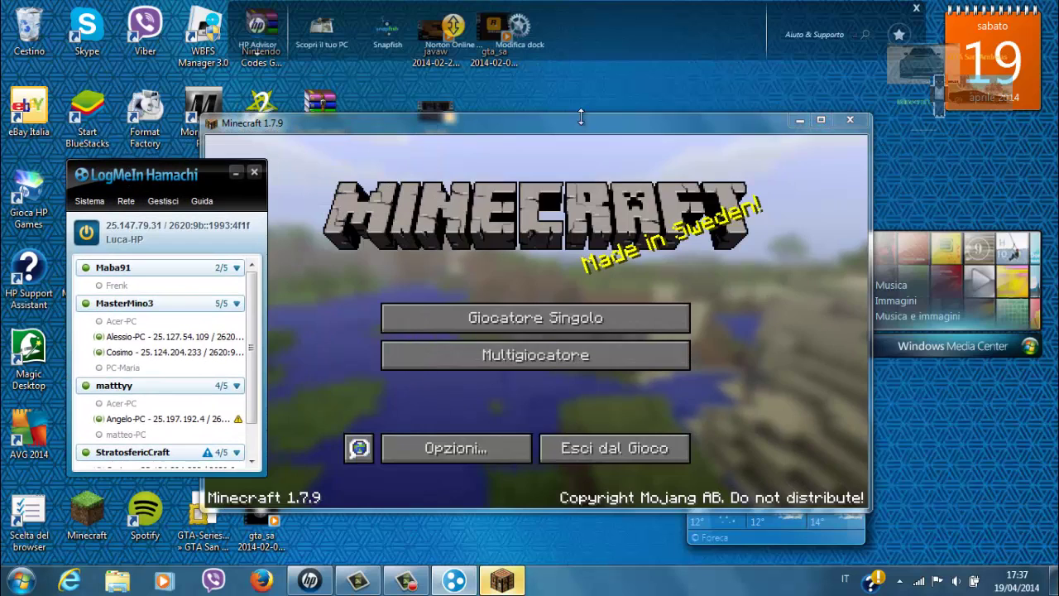
In Multiplayer, add 'Colossalcraft' at mc.colossalcraft.it with Server Resource Packs set to Disabled
{"action": "left_click", "coordinate": [517, 356]}
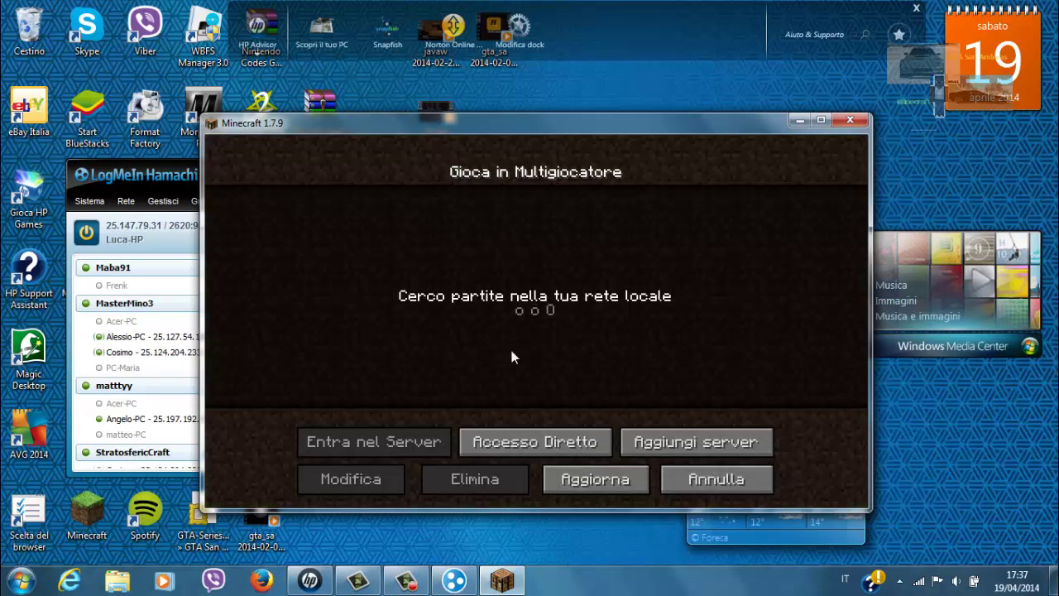
{"action": "left_click", "coordinate": [695, 438]}
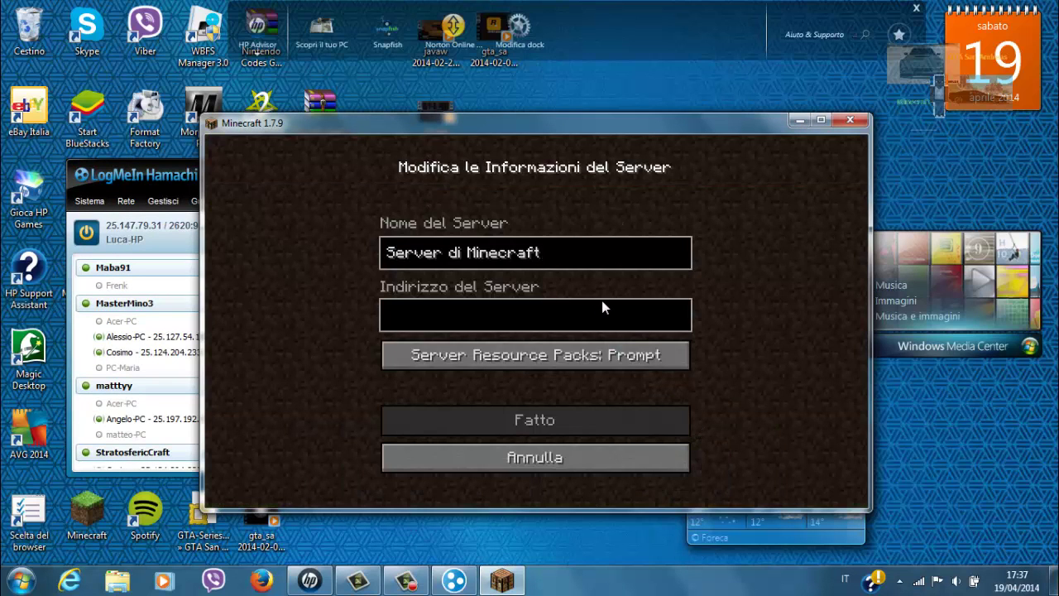
{"action": "key", "text": "BackSpace"}
{"action": "key", "text": "BackSpace"}
{"action": "key", "text": "BackSpace"}
{"action": "key", "text": "BackSpace"}
{"action": "key", "text": "BackSpace"}
{"action": "key", "text": "BackSpace"}
{"action": "key", "text": "BackSpace"}
{"action": "key", "text": "BackSpace"}
{"action": "key", "text": "BackSpace"}
{"action": "key", "text": "BackSpace"}
{"action": "key", "text": "BackSpace"}
{"action": "key", "text": "BackSpace"}
{"action": "key", "text": "BackSpace"}
{"action": "key", "text": "BackSpace"}
{"action": "key", "text": "BackSpace"}
{"action": "key", "text": "BackSpace"}
{"action": "key", "text": "BackSpace"}
{"action": "key", "text": "BackSpace"}
{"action": "key", "text": "BackSpace"}
{"action": "type", "text": "C"}
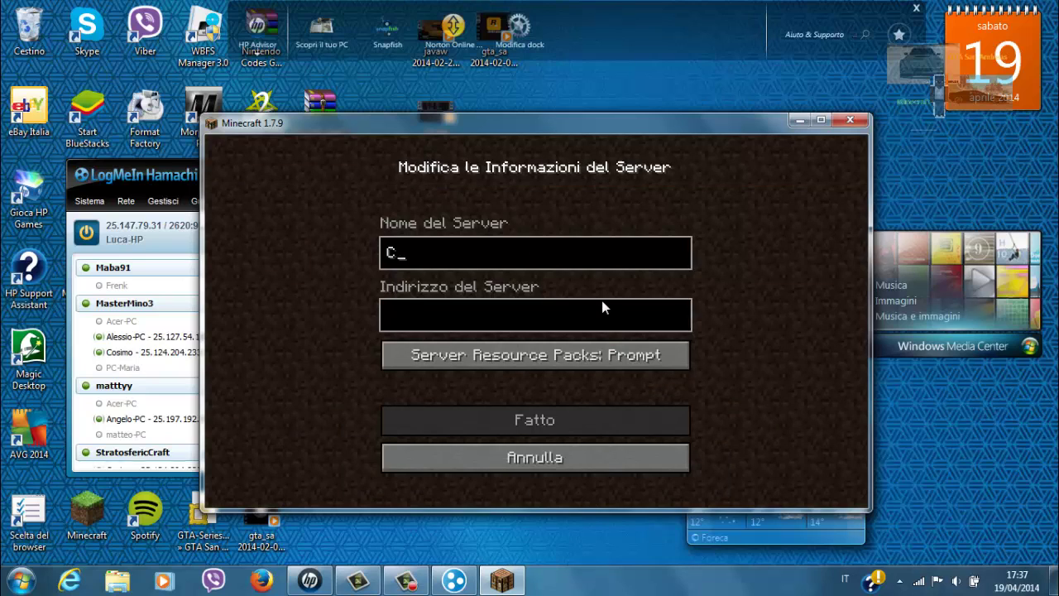
{"action": "type", "text": "olossalcraft"}
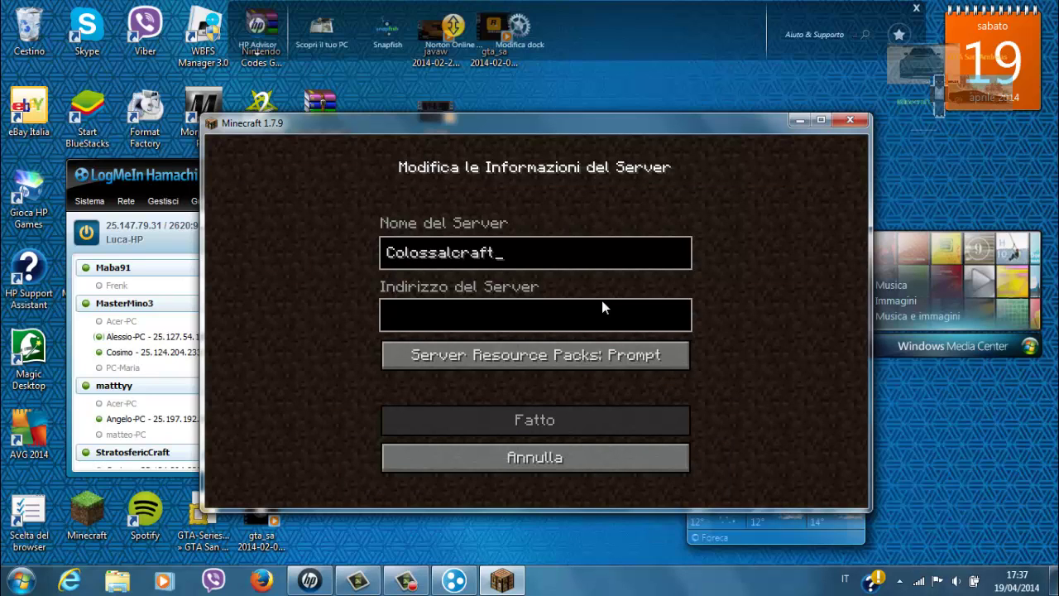
{"action": "left_click", "coordinate": [601, 303]}
{"action": "type", "text": "mc.col"}
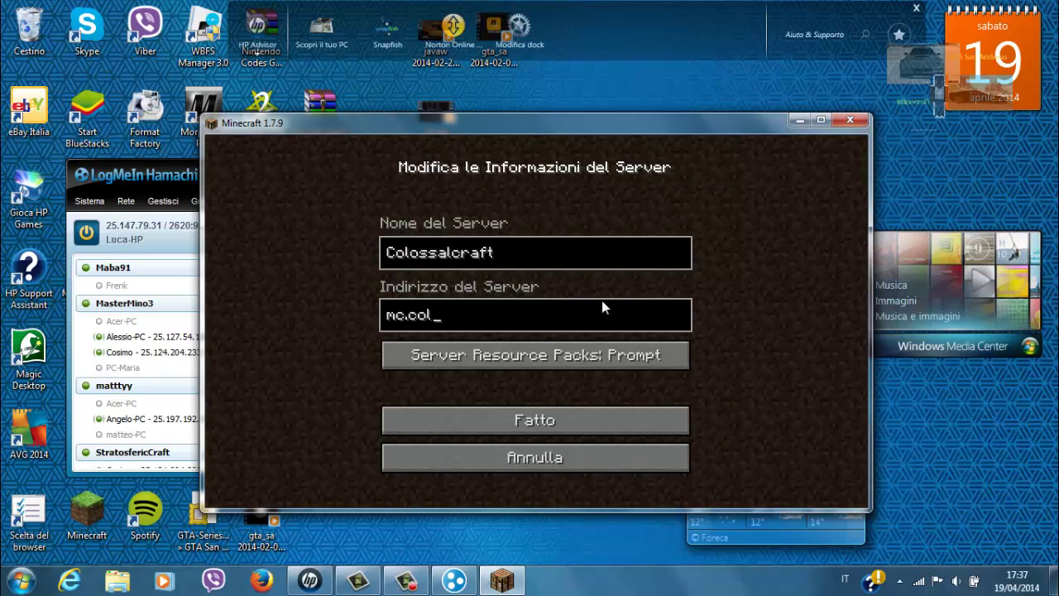
{"action": "type", "text": "ossalcraft.it"}
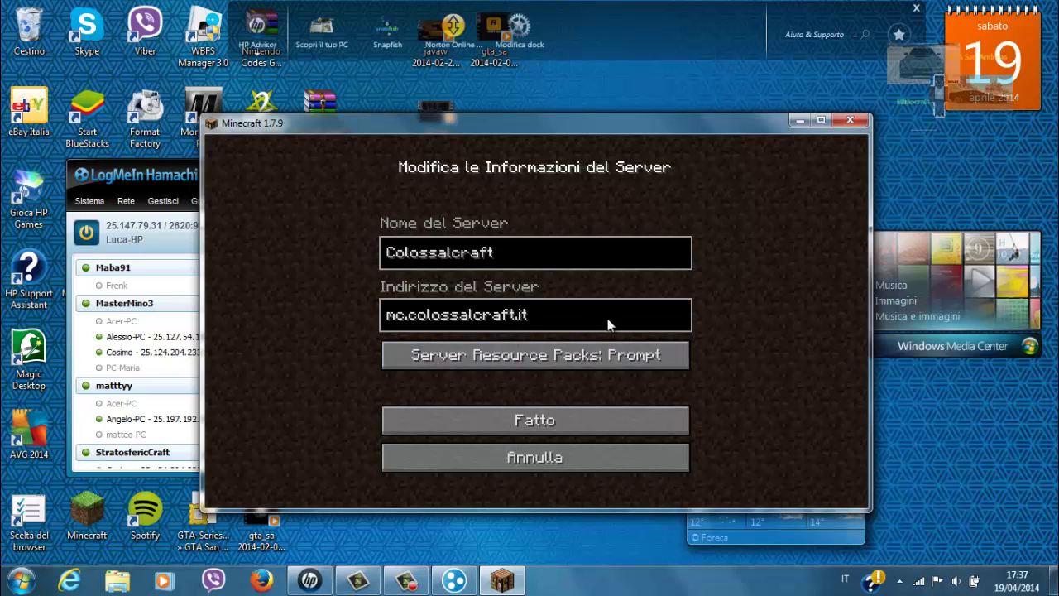
{"action": "left_click", "coordinate": [598, 353]}
{"action": "left_click", "coordinate": [592, 356]}
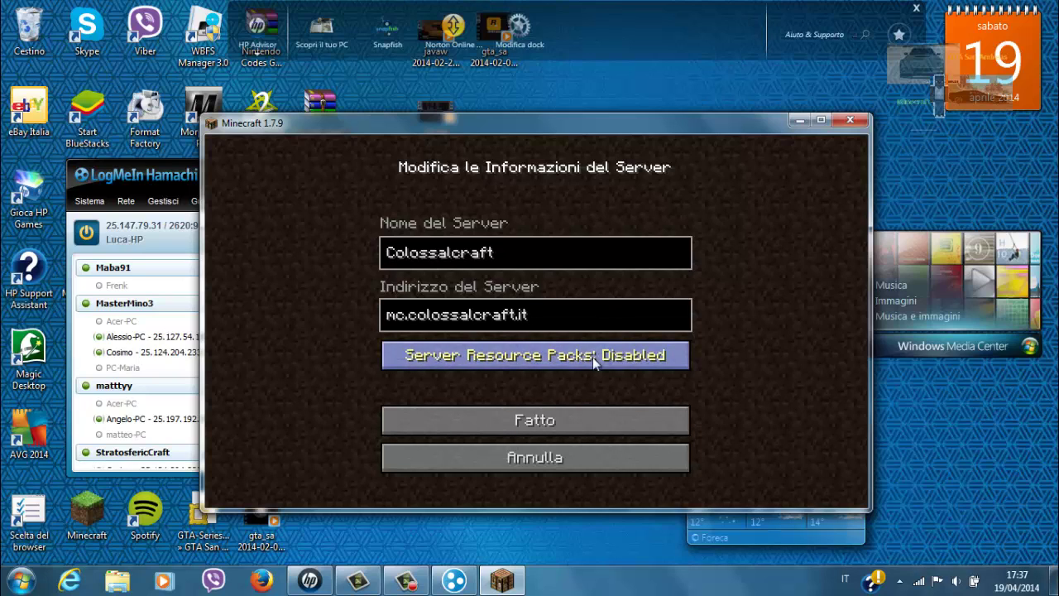
{"action": "left_click", "coordinate": [465, 417]}
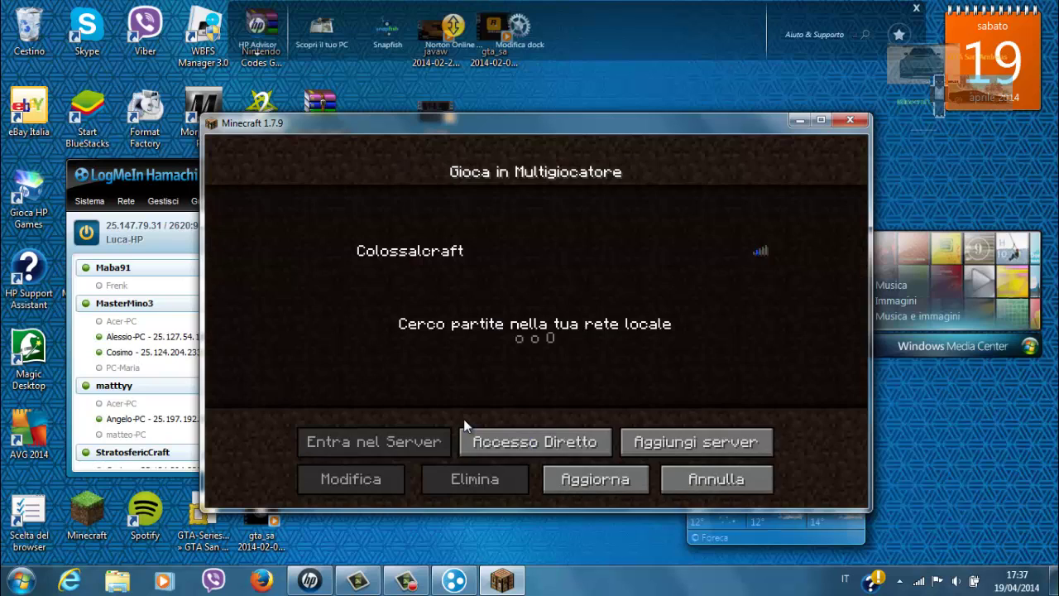
Add 'Minedark' at mc.minedark.it with resource packs Disabled, then reopen it with Modifica
{"action": "left_click", "coordinate": [694, 452]}
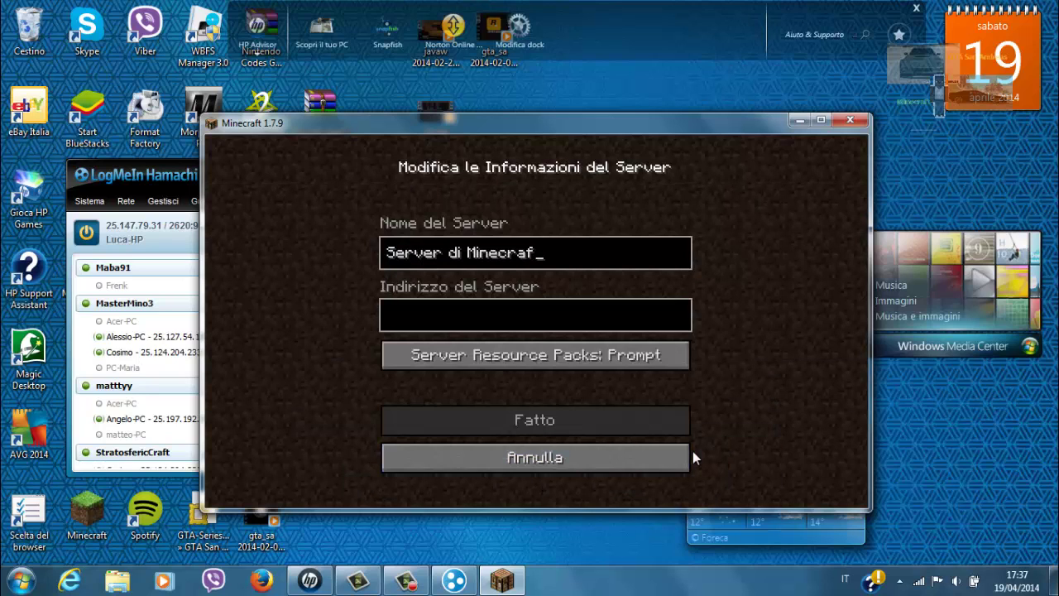
{"action": "key", "text": "BackSpace"}
{"action": "key", "text": "BackSpace"}
{"action": "key", "text": "BackSpace"}
{"action": "key", "text": "BackSpace"}
{"action": "key", "text": "BackSpace"}
{"action": "key", "text": "BackSpace"}
{"action": "key", "text": "BackSpace"}
{"action": "key", "text": "BackSpace"}
{"action": "key", "text": "BackSpace"}
{"action": "key", "text": "BackSpace"}
{"action": "key", "text": "BackSpace"}
{"action": "key", "text": "BackSpace"}
{"action": "key", "text": "BackSpace"}
{"action": "key", "text": "BackSpace"}
{"action": "key", "text": "BackSpace"}
{"action": "key", "text": "BackSpace"}
{"action": "key", "text": "BackSpace"}
{"action": "key", "text": "BackSpace"}
{"action": "type", "text": "Mine"}
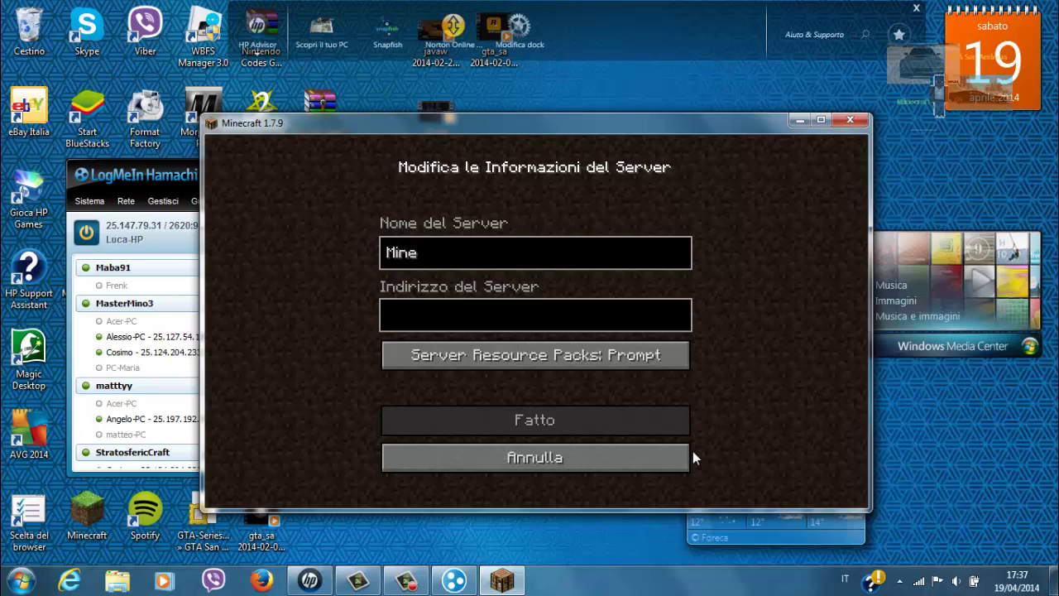
{"action": "type", "text": "darkmc"}
{"action": "key", "text": "BackSpace"}
{"action": "key", "text": "BackSpace"}
{"action": "key", "text": "Tab"}
{"action": "type", "text": "mc.minedar"}
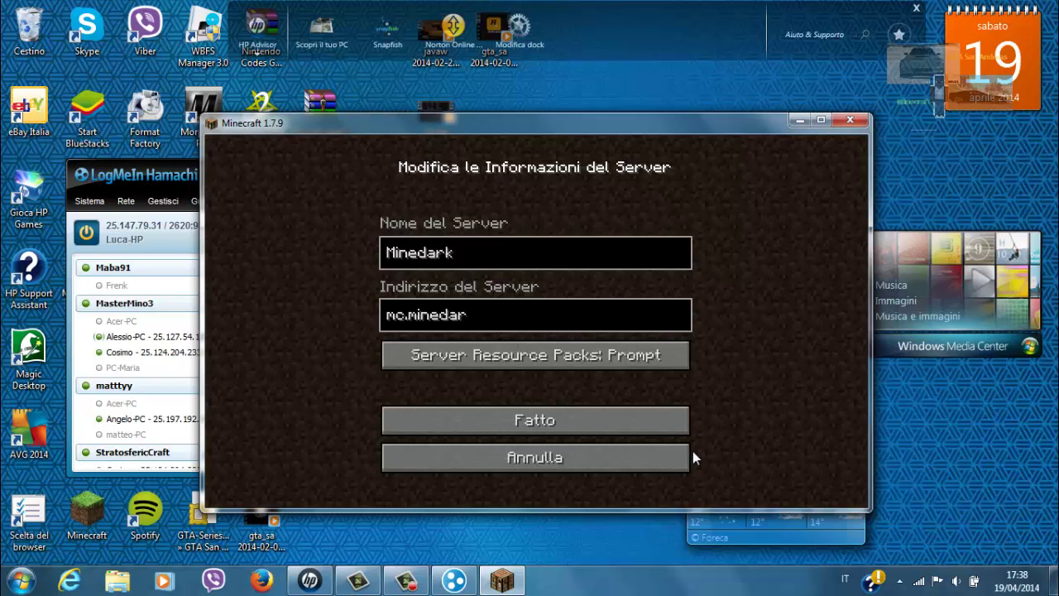
{"action": "type", "text": "k.it"}
{"action": "left_click", "coordinate": [497, 355]}
{"action": "left_click", "coordinate": [497, 359]}
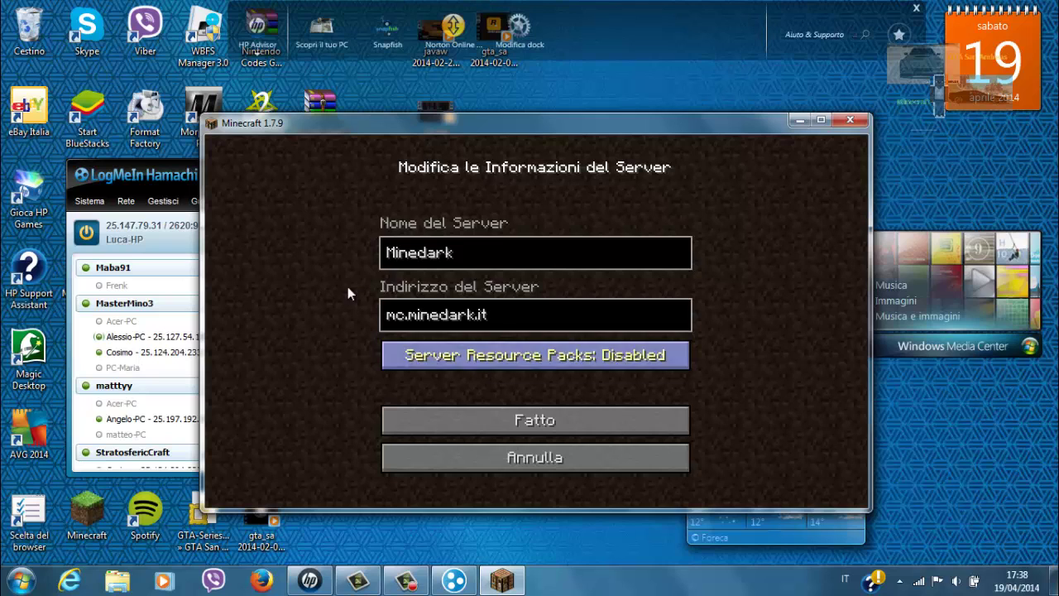
{"action": "left_click", "coordinate": [503, 421]}
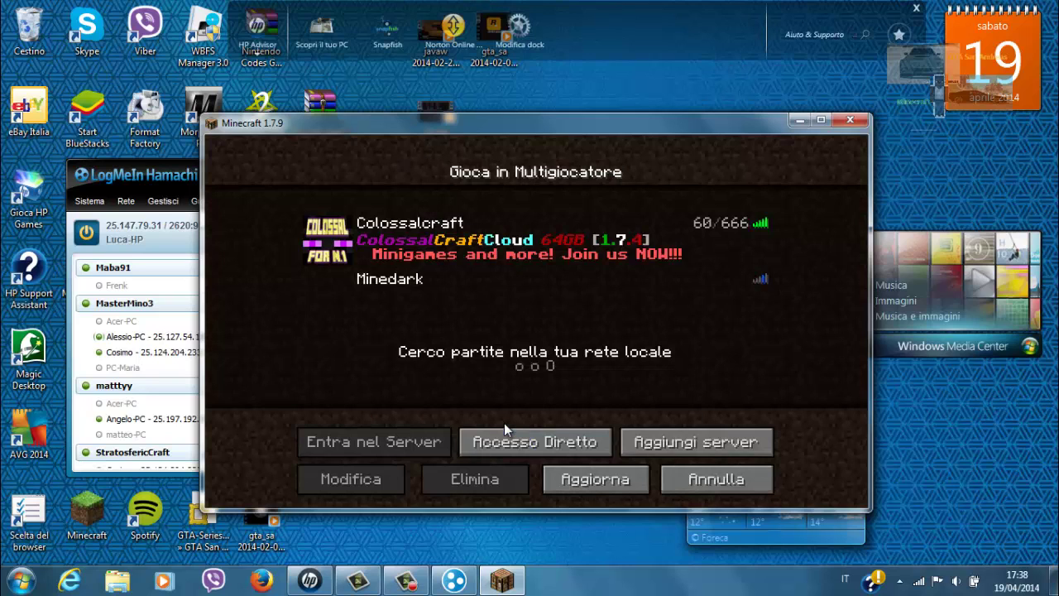
{"action": "left_click", "coordinate": [452, 290]}
{"action": "left_click", "coordinate": [362, 486]}
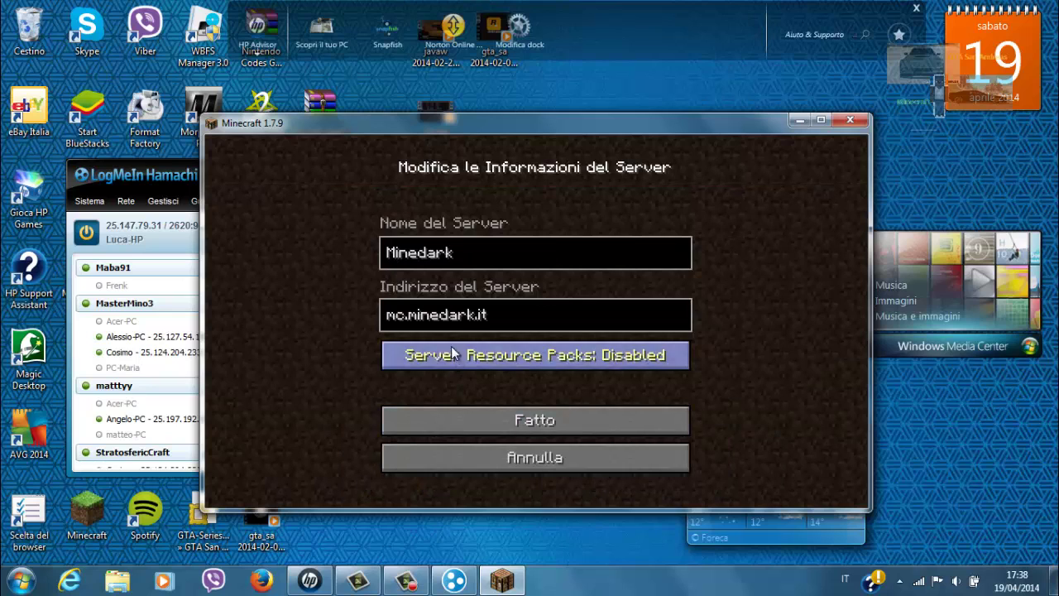
Close the Minedark details and Minecraft, open the Vanilla 1.7.9 folder, and close KeiNett Launcher
{"action": "left_click", "coordinate": [509, 422]}
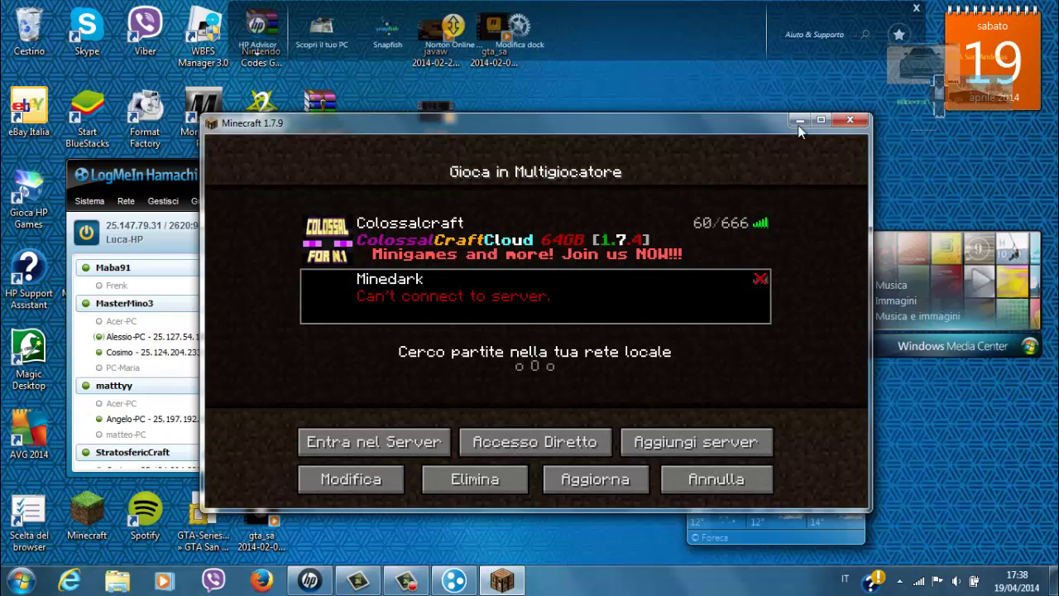
{"action": "left_click", "coordinate": [848, 122]}
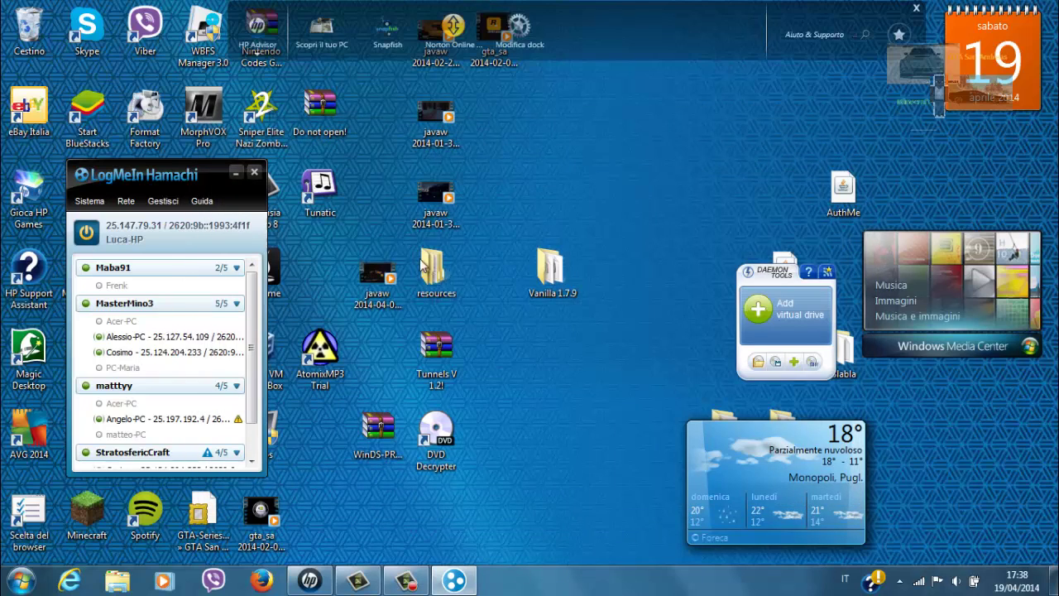
{"action": "double_click", "coordinate": [552, 289]}
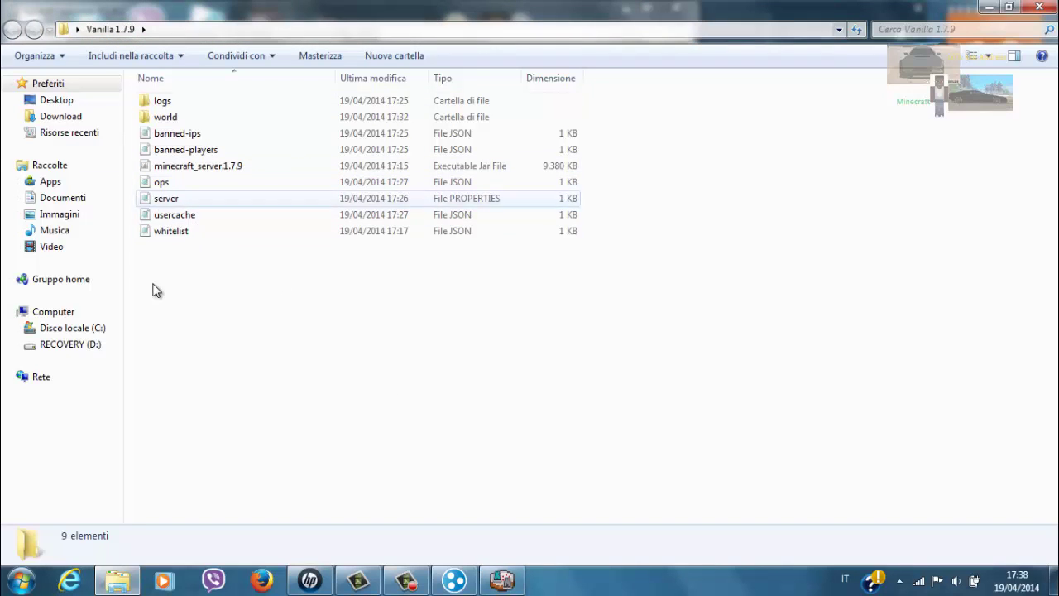
{"action": "left_click", "coordinate": [502, 579]}
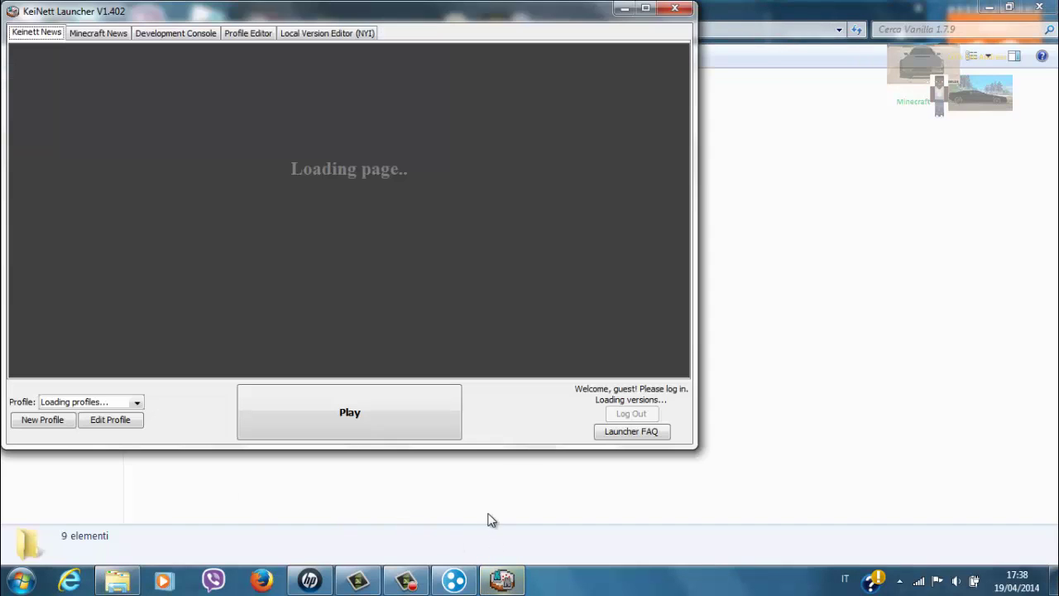
{"action": "left_click", "coordinate": [675, 8]}
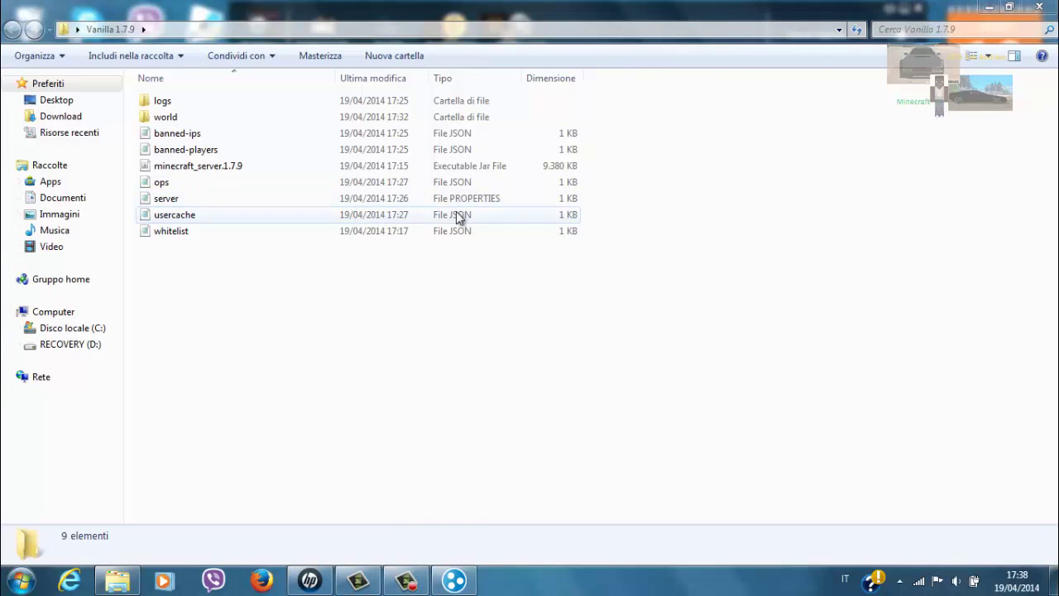
Open server.properties in Notepad and arrange it beside Hamachi at the top-left
{"action": "double_click", "coordinate": [169, 198]}
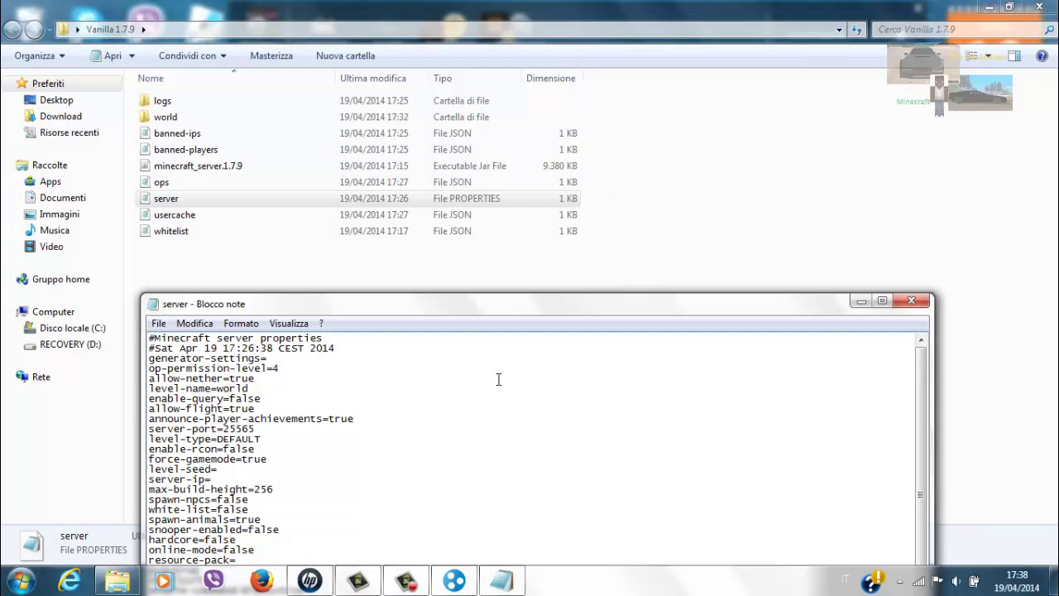
{"action": "left_click_drag", "start_coordinate": [365, 306], "coordinate": [396, 157]}
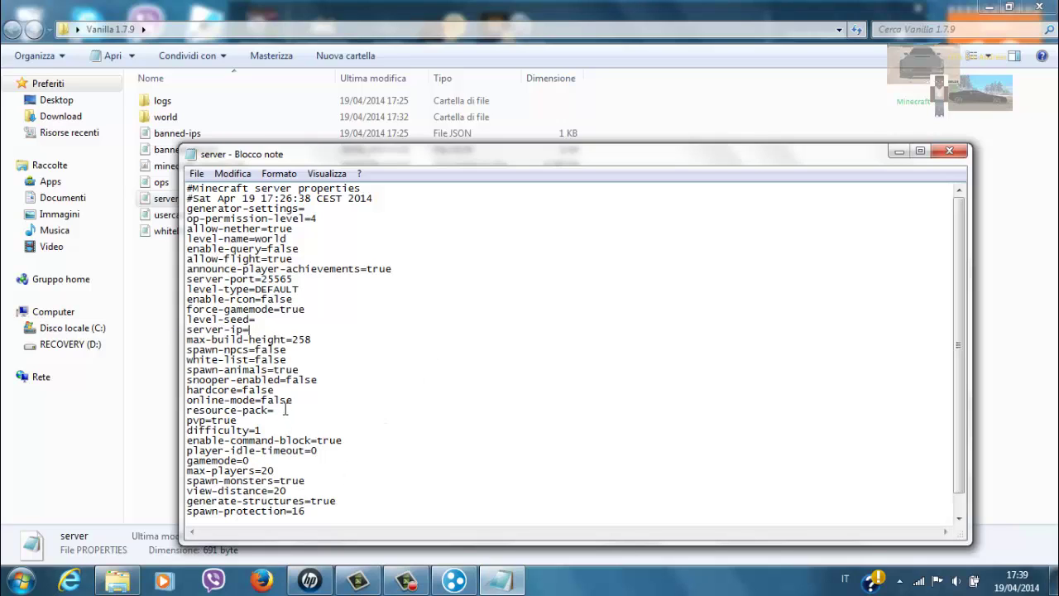
{"action": "mouse_move", "coordinate": [428, 588]}
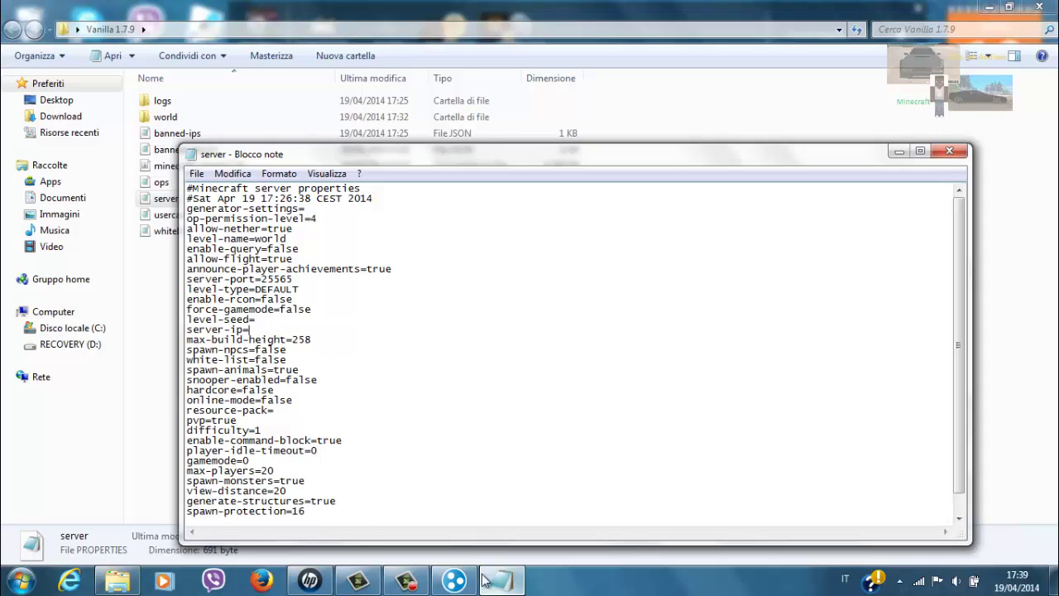
{"action": "left_click", "coordinate": [454, 580]}
{"action": "left_click_drag", "start_coordinate": [148, 173], "coordinate": [83, 79]}
{"action": "left_click_drag", "start_coordinate": [278, 156], "coordinate": [311, 121]}
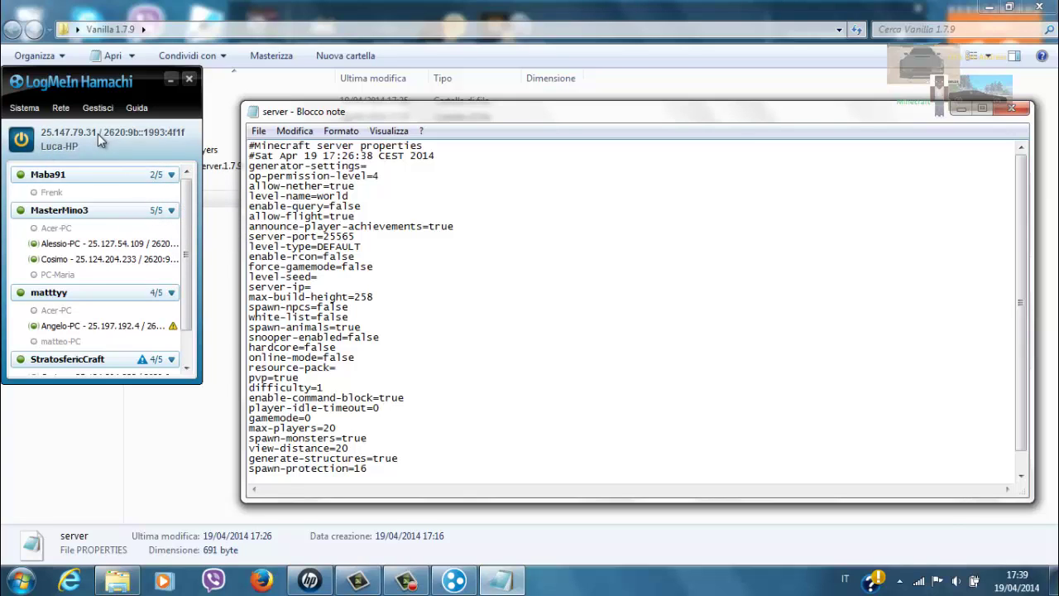
Copy Hamachi's IPv4 address and switch the Hamachi connection off and back on
{"action": "left_click", "coordinate": [63, 133]}
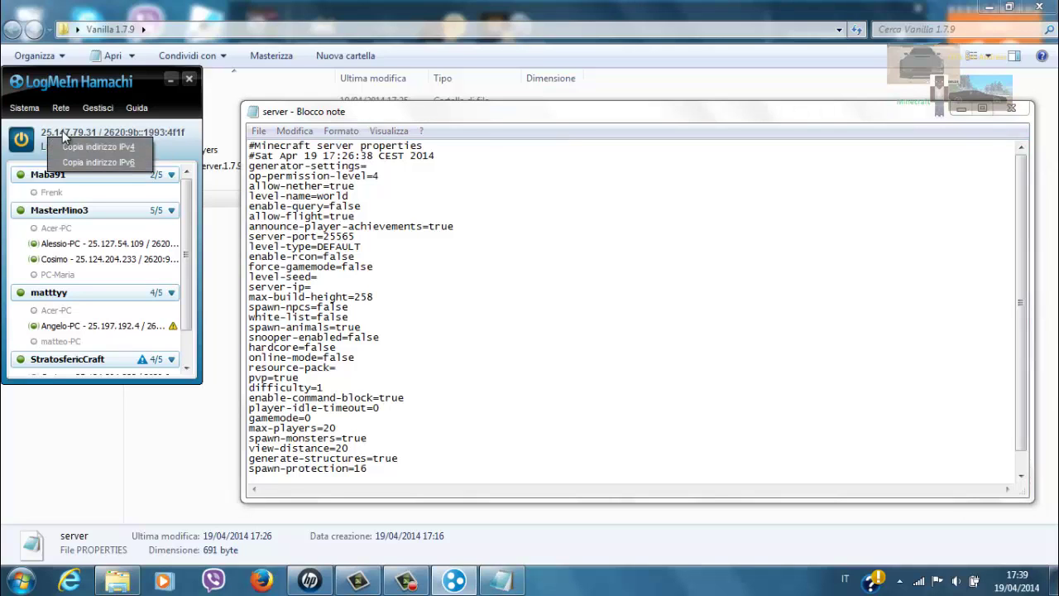
{"action": "left_click", "coordinate": [63, 131]}
{"action": "left_click", "coordinate": [102, 142]}
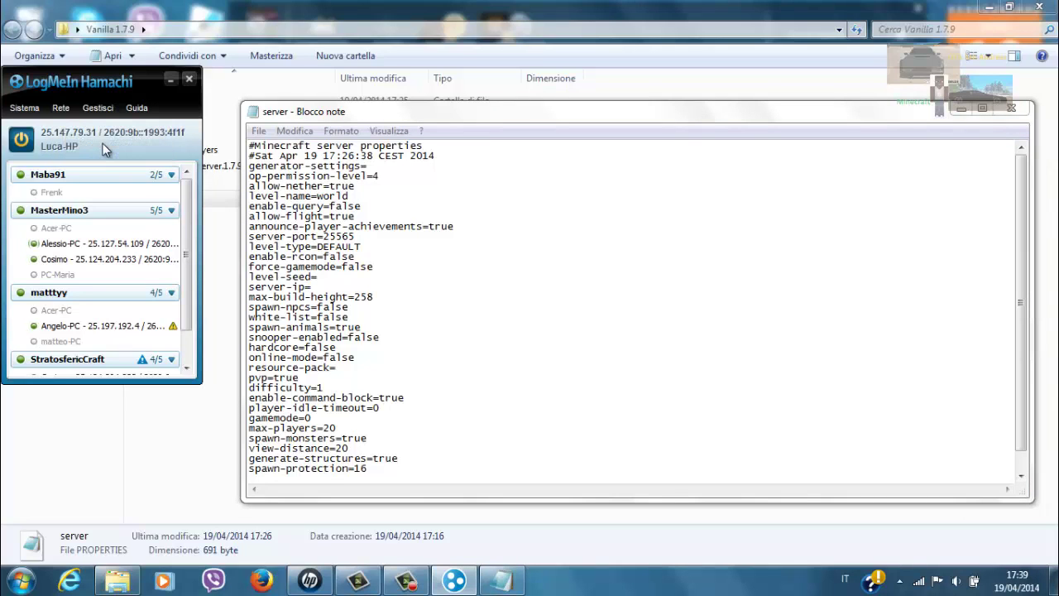
{"action": "left_click_drag", "start_coordinate": [72, 85], "coordinate": [93, 82]}
{"action": "left_click", "coordinate": [44, 136]}
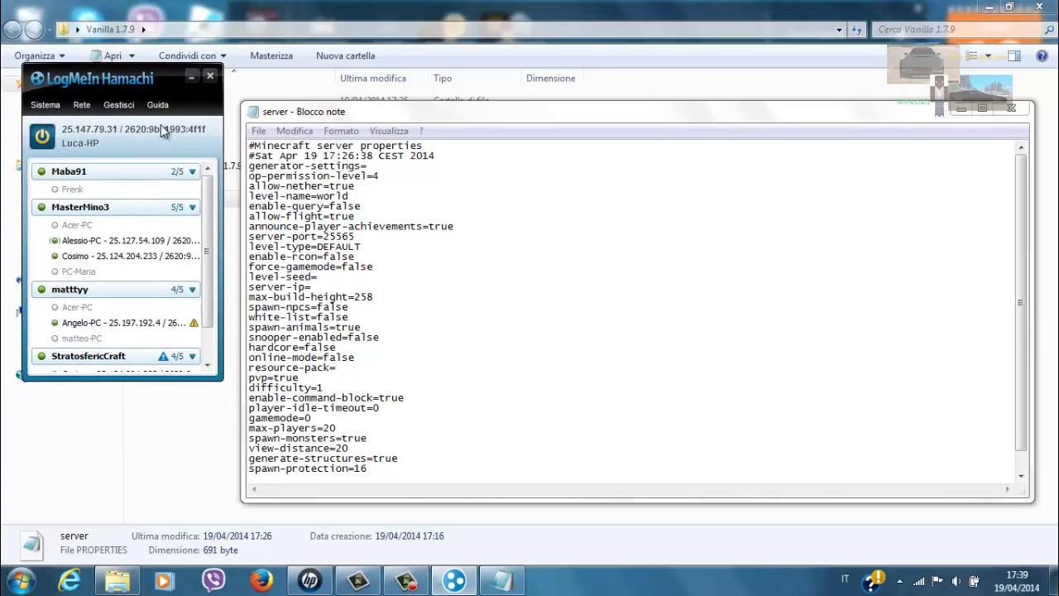
{"action": "left_click", "coordinate": [35, 137]}
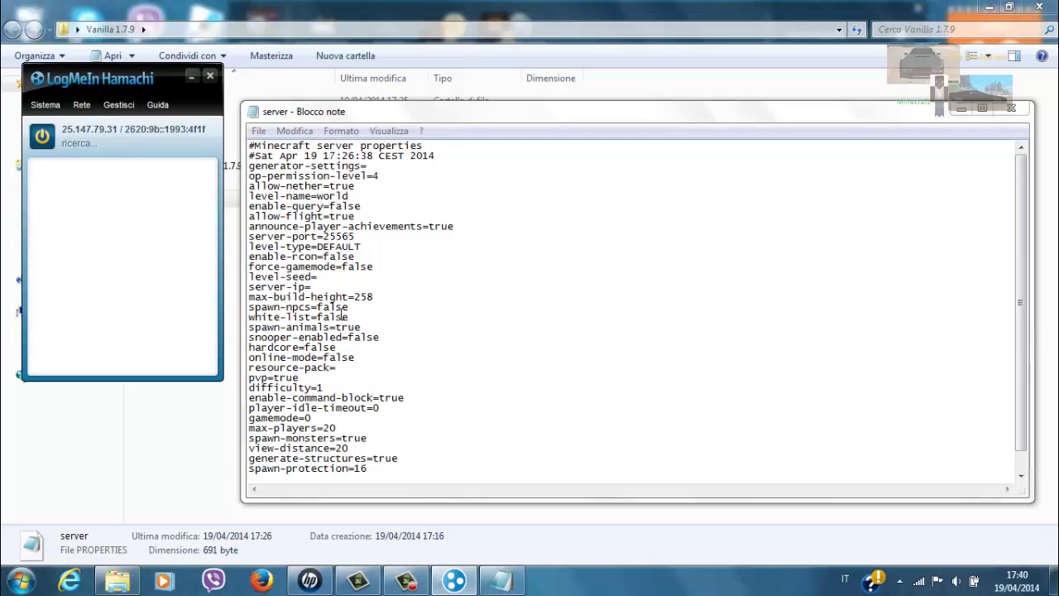
Paste 25.147.79.31 after server-ip= in server.properties and save when closing Notepad
{"action": "left_click", "coordinate": [317, 279]}
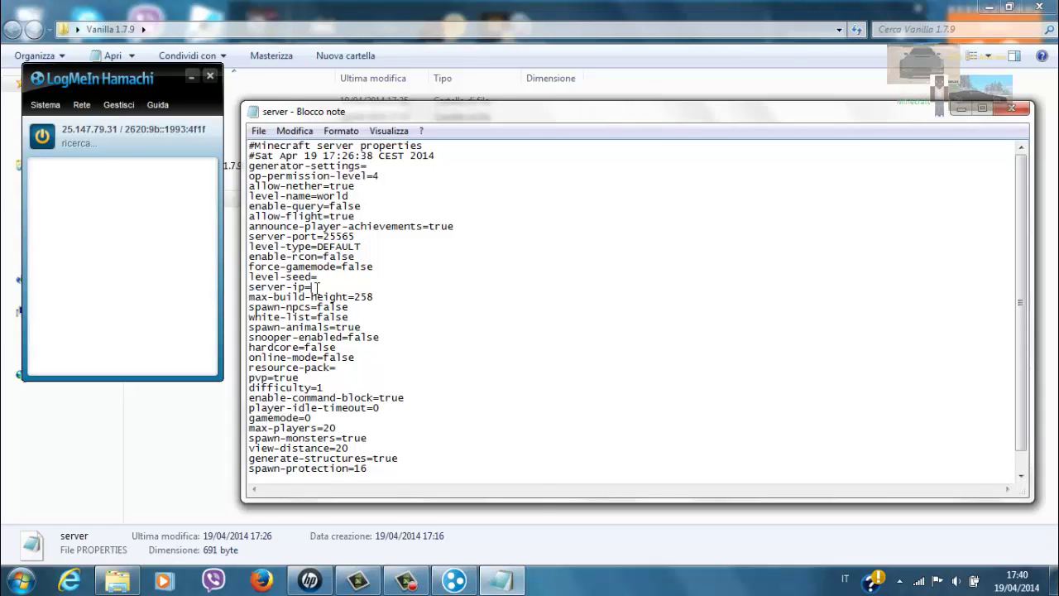
{"action": "right_click", "coordinate": [317, 286]}
{"action": "left_click", "coordinate": [372, 352]}
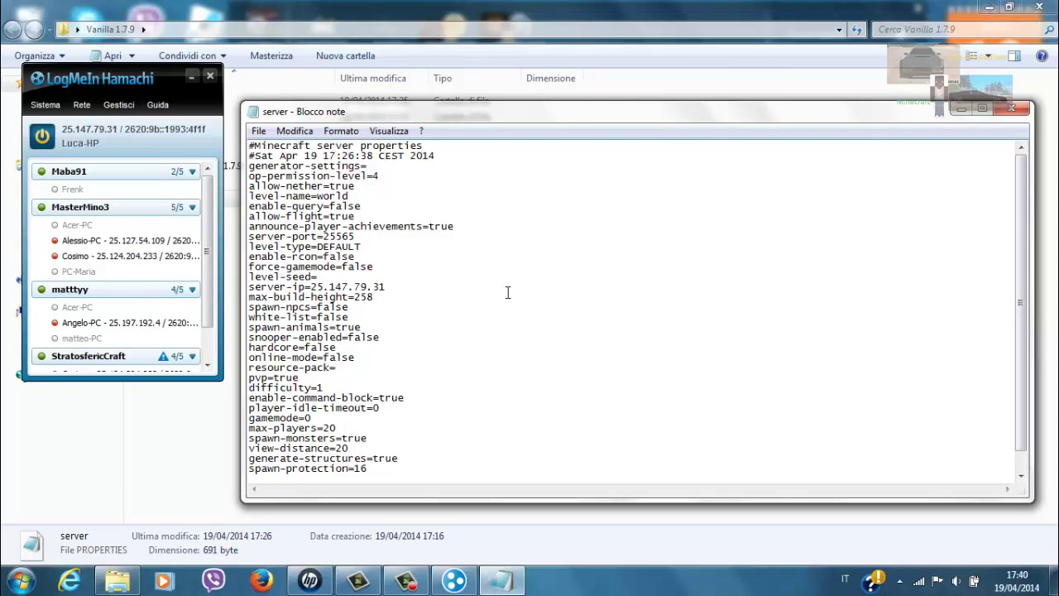
{"action": "type", "text": "motd=My Server Vanilla 1.7.9"}
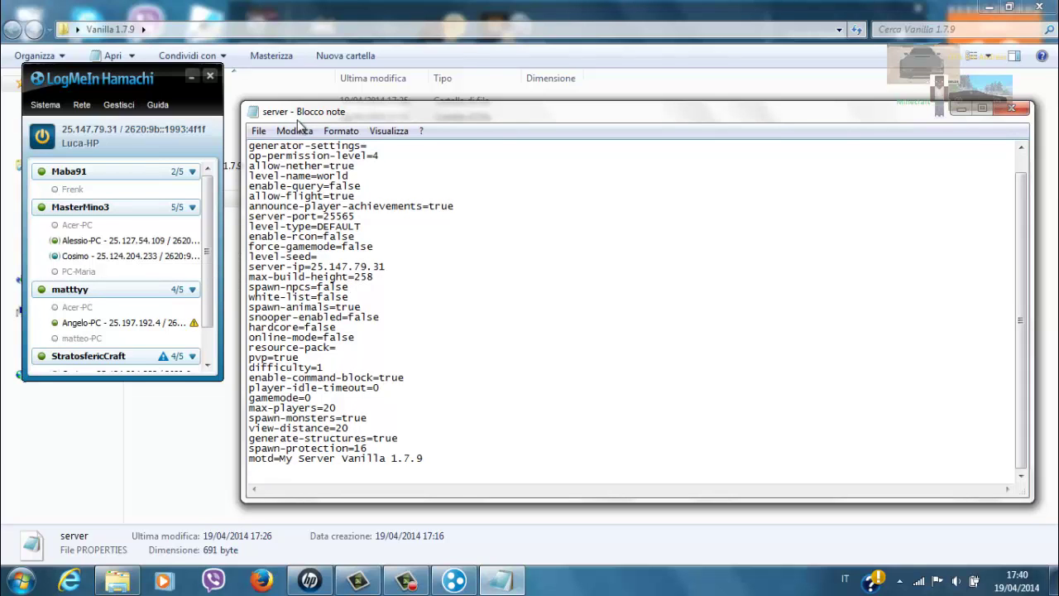
{"action": "scroll", "coordinate": [417, 211], "scroll_direction": "up", "scroll_amount": 1}
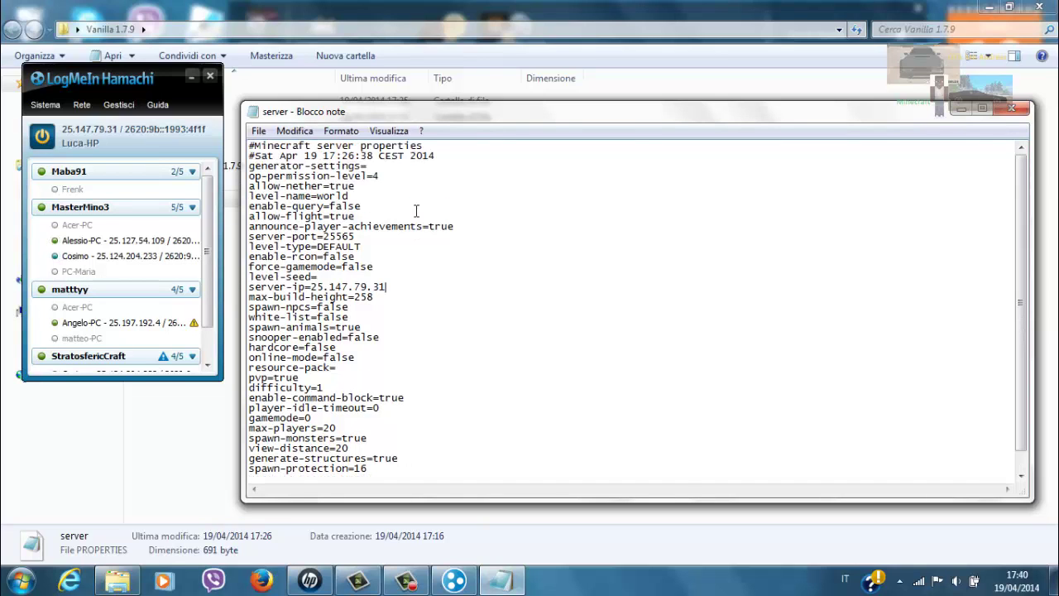
{"action": "left_click", "coordinate": [1011, 109]}
{"action": "left_click", "coordinate": [488, 307]}
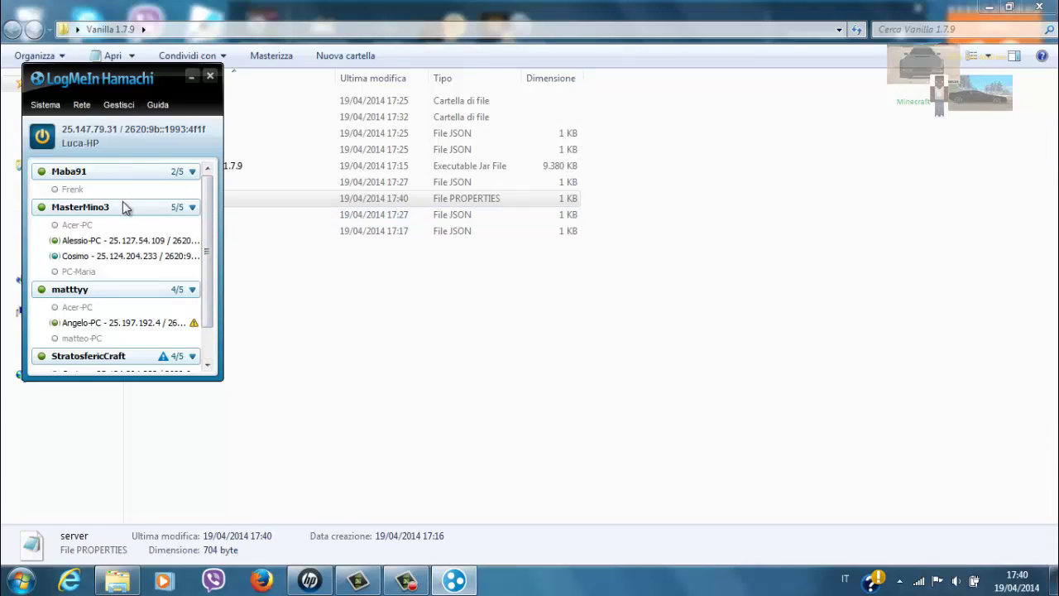
Create the Hamachi network 'Cacabuzzuro' with a network password entered and confirmed
{"action": "left_click_drag", "start_coordinate": [207, 209], "coordinate": [204, 249]}
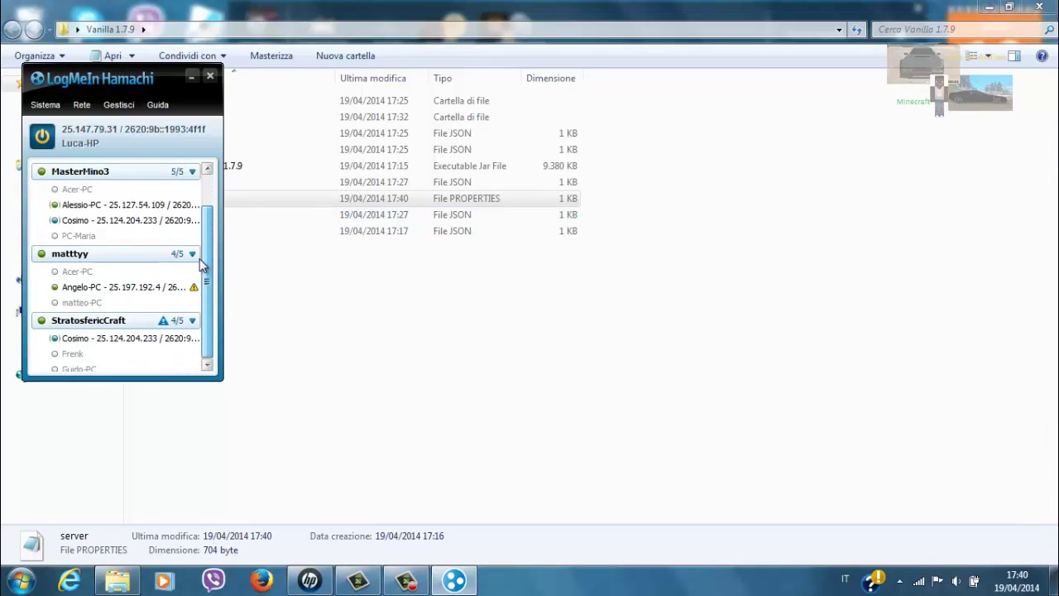
{"action": "scroll", "coordinate": [196, 241], "scroll_direction": "up", "scroll_amount": 2}
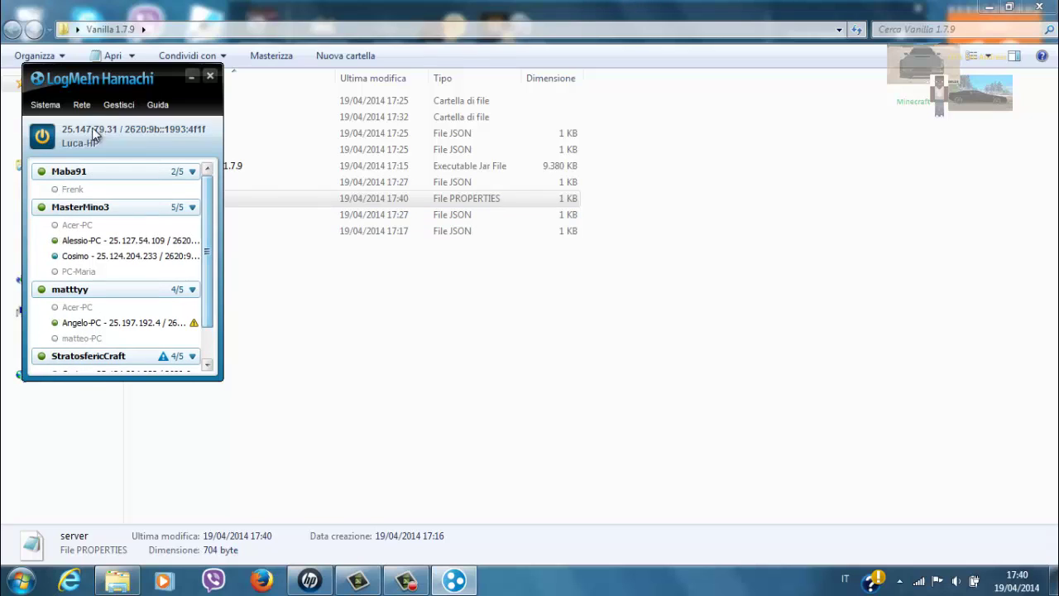
{"action": "left_click", "coordinate": [82, 105]}
{"action": "left_click", "coordinate": [82, 105]}
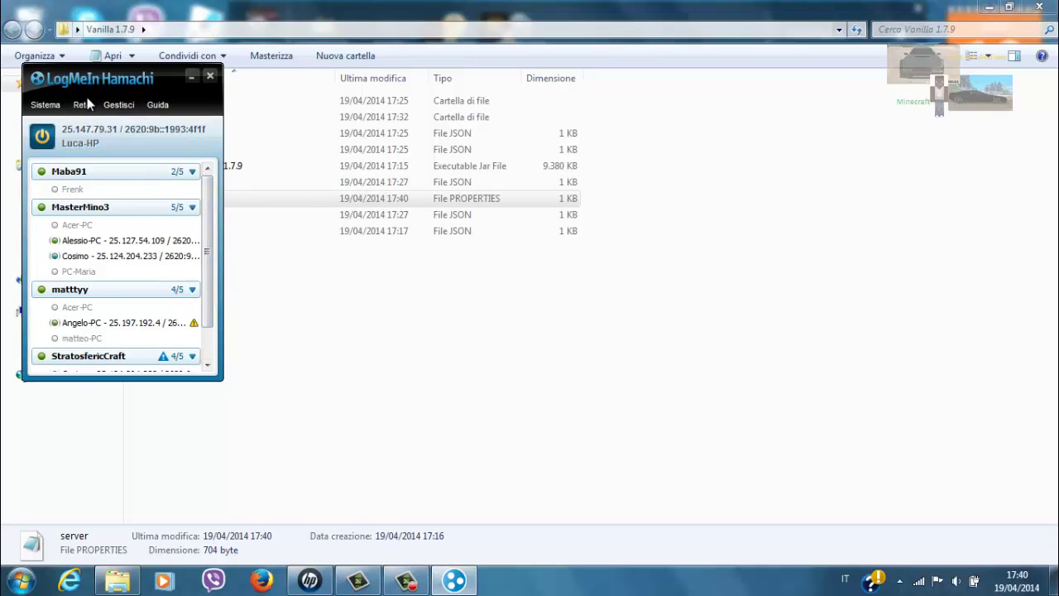
{"action": "left_click", "coordinate": [89, 107]}
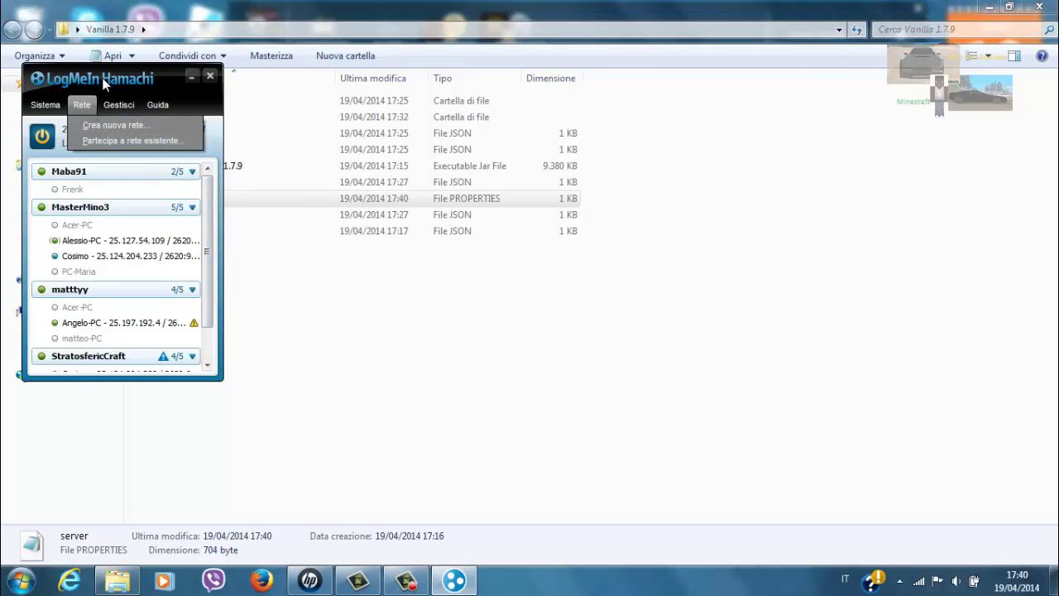
{"action": "left_click", "coordinate": [98, 126]}
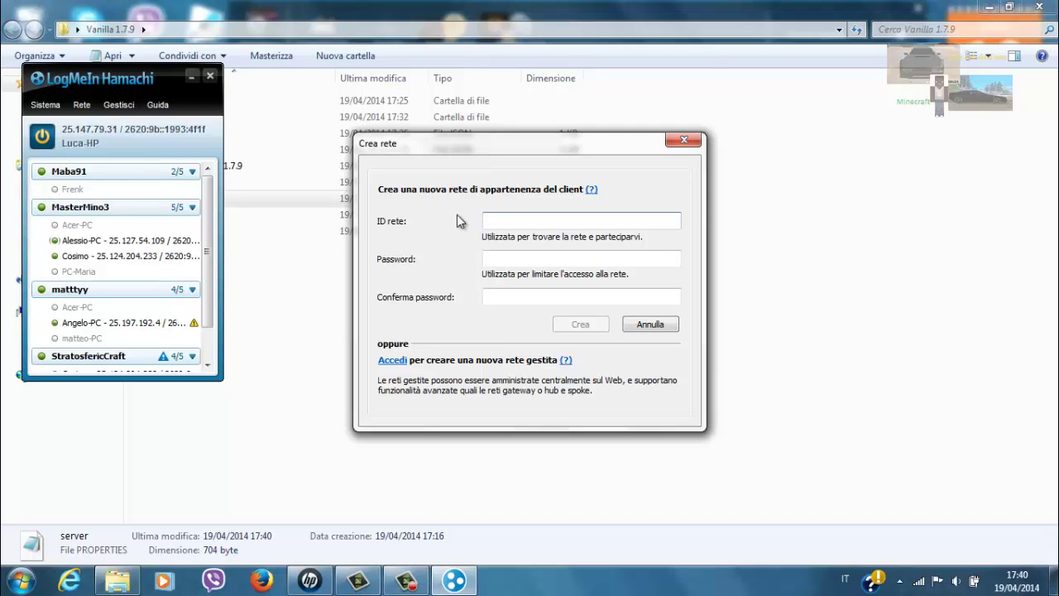
{"action": "type", "text": "Cacab"}
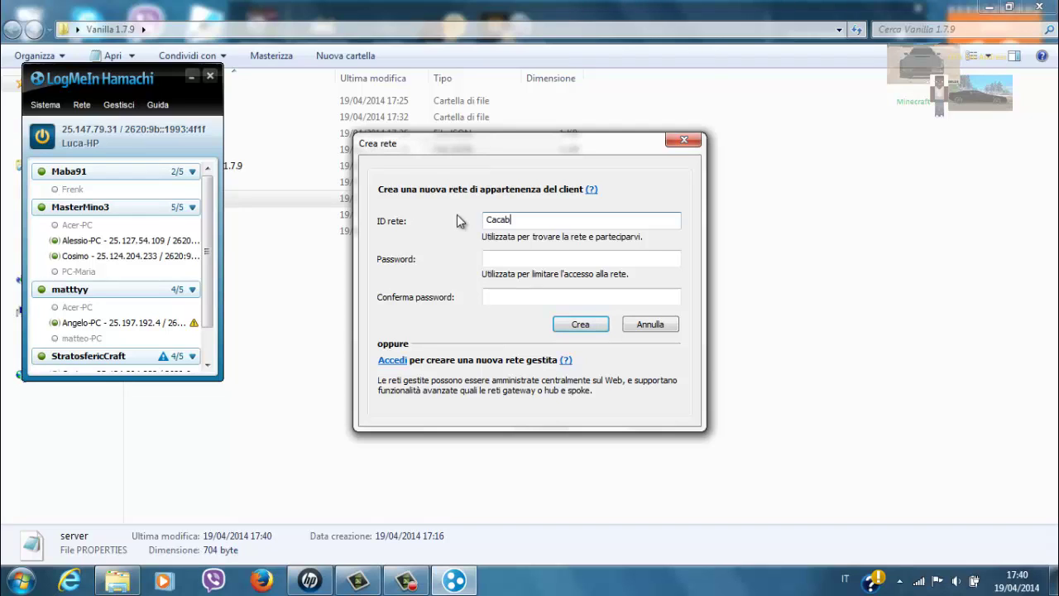
{"action": "type", "text": "uzzuro"}
{"action": "key", "text": "Tab"}
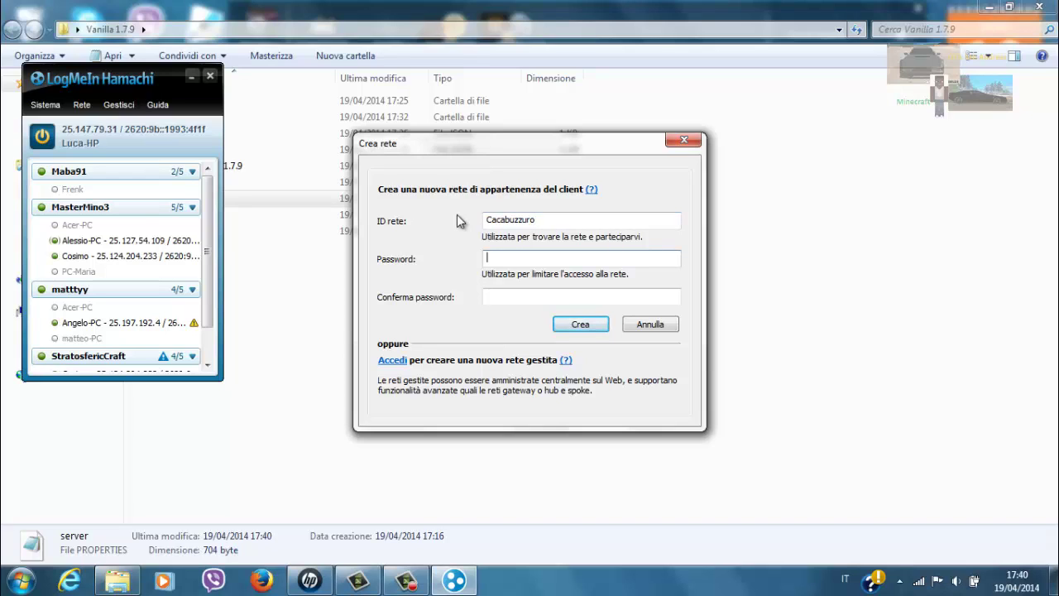
{"action": "type", "text": "•••••"}
{"action": "key", "text": "Tab"}
{"action": "type", "text": "•••••"}
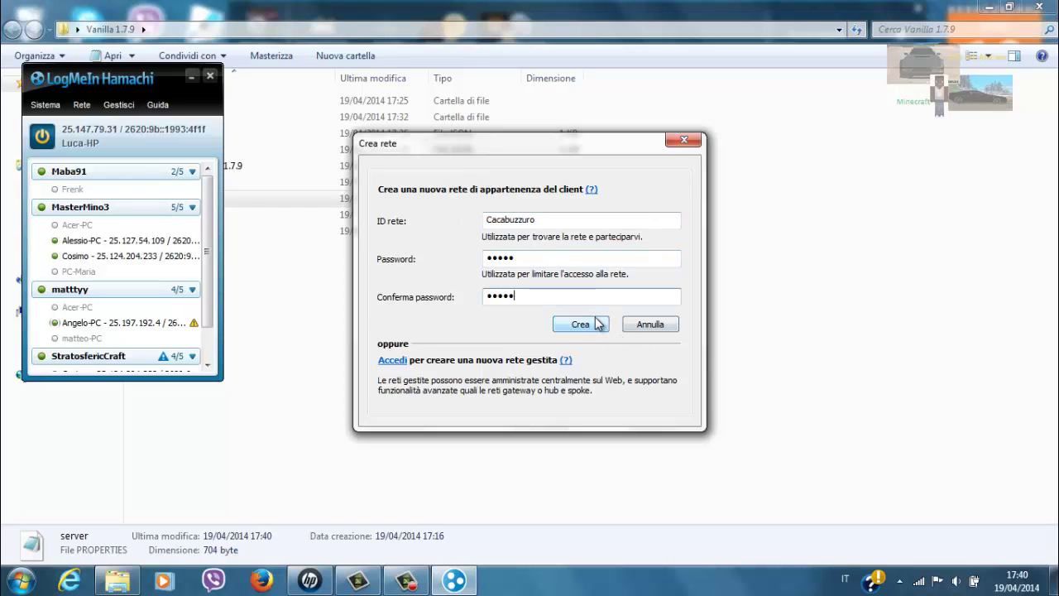
{"action": "left_click", "coordinate": [583, 323]}
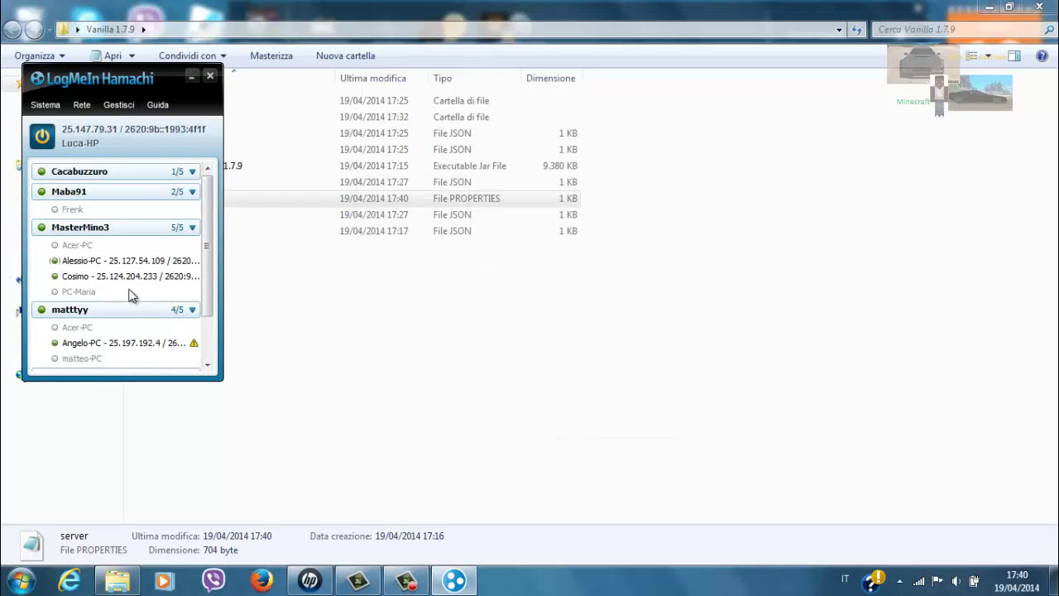
Check the Cacabuzzuro network's info (1/5 members) and drag Hamachi to the screen middle
{"action": "left_click_drag", "start_coordinate": [206, 265], "coordinate": [209, 331]}
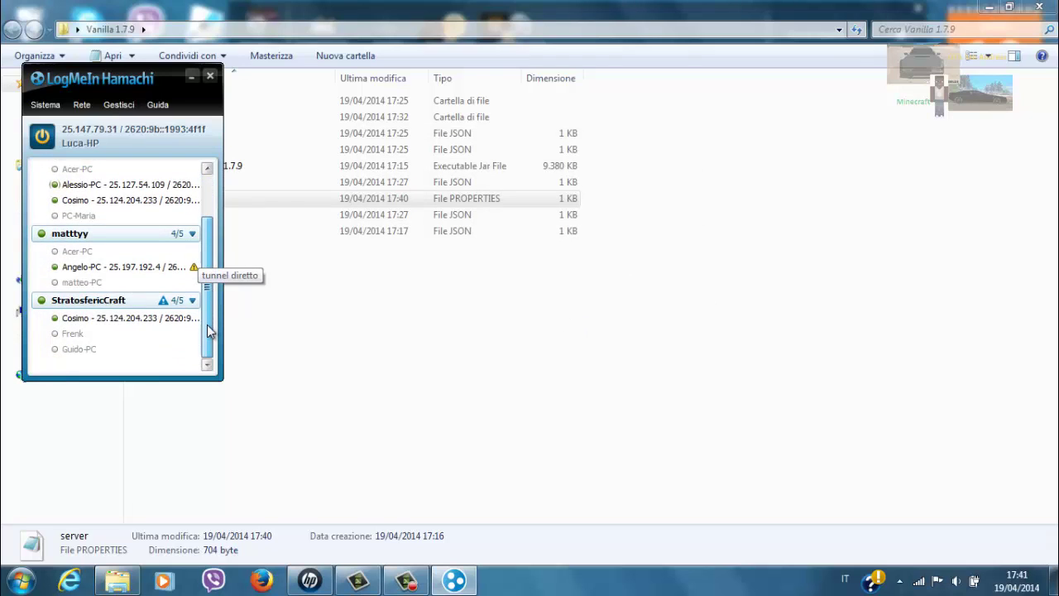
{"action": "scroll", "coordinate": [208, 330], "scroll_direction": "up", "scroll_amount": 3}
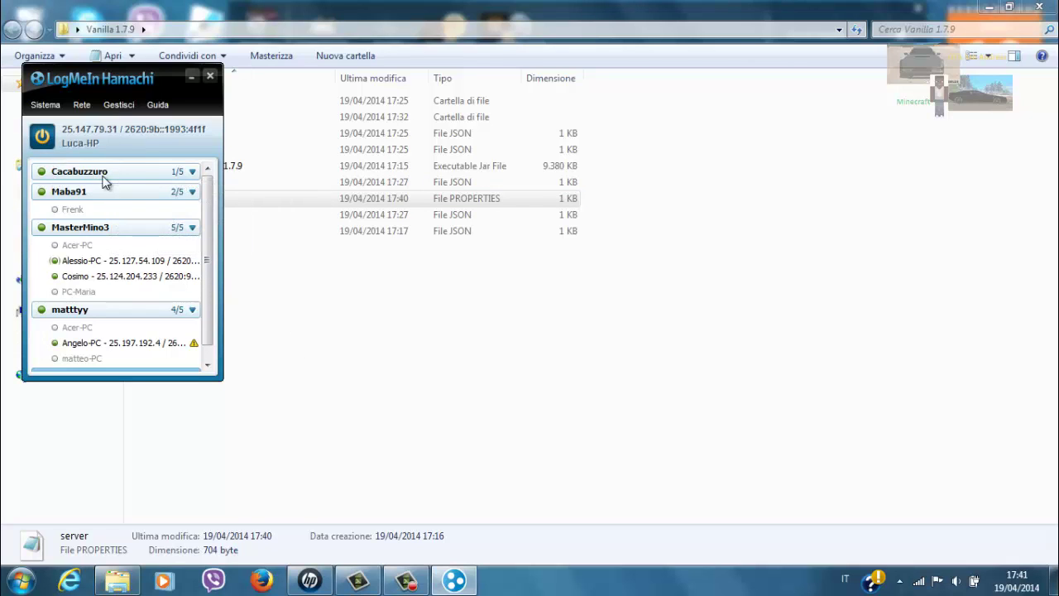
{"action": "mouse_move", "coordinate": [54, 184]}
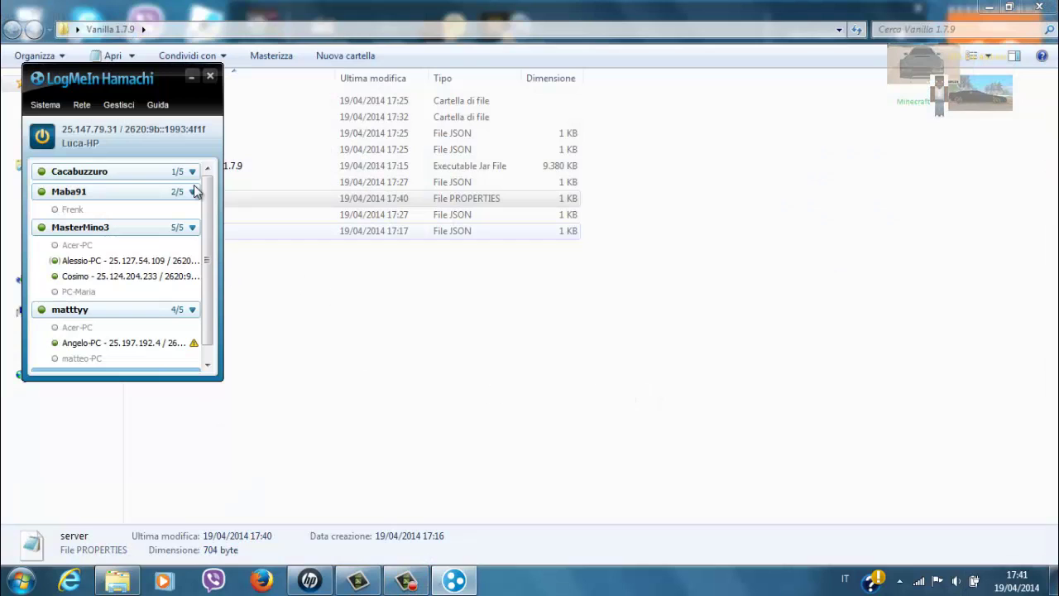
{"action": "left_click_drag", "start_coordinate": [70, 72], "coordinate": [308, 140]}
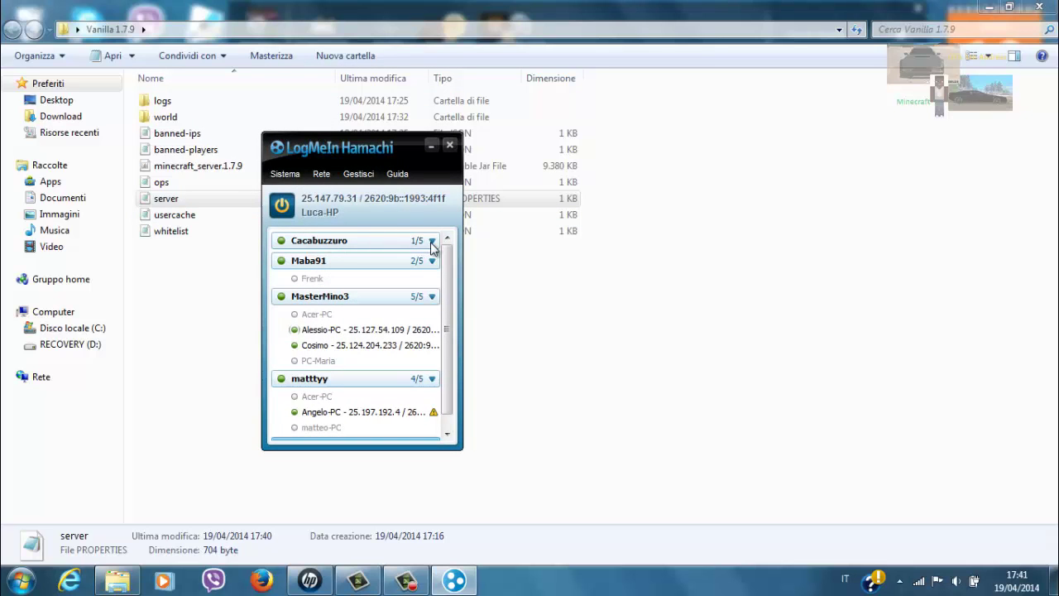
Open KeiNett Launcher from the desktop
{"action": "left_click", "coordinate": [1054, 580]}
{"action": "left_click", "coordinate": [87, 198]}
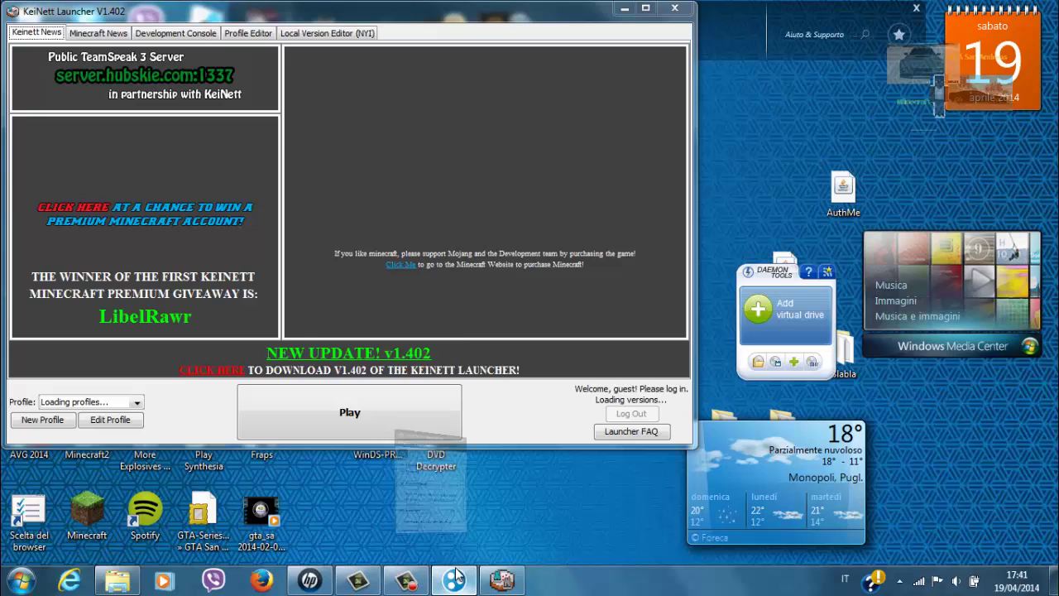
{"action": "left_click", "coordinate": [454, 581]}
Log in as the existing user to launch Minecraft 1.7.9, then move the Hamachi window aside
{"action": "left_click", "coordinate": [502, 579]}
{"action": "left_click", "coordinate": [353, 410]}
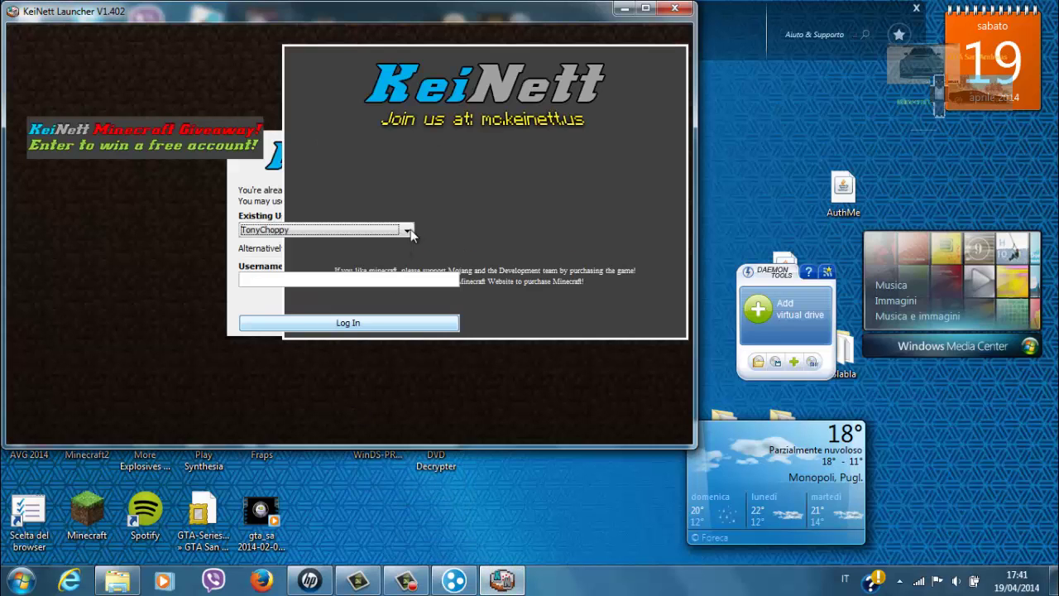
{"action": "left_click", "coordinate": [451, 233]}
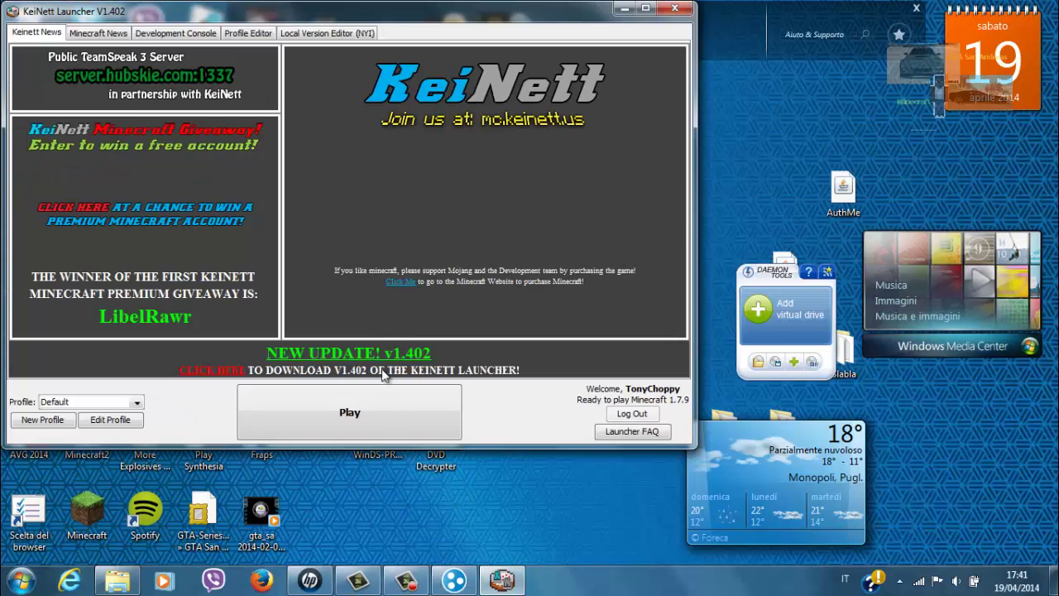
{"action": "left_click", "coordinate": [453, 581]}
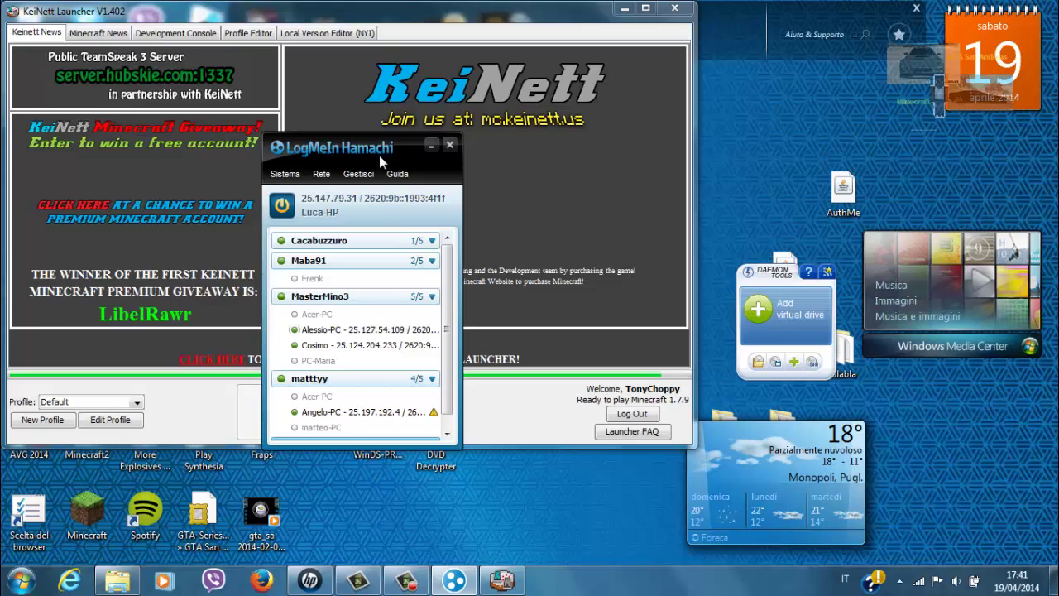
{"action": "left_click_drag", "start_coordinate": [341, 141], "coordinate": [364, 186]}
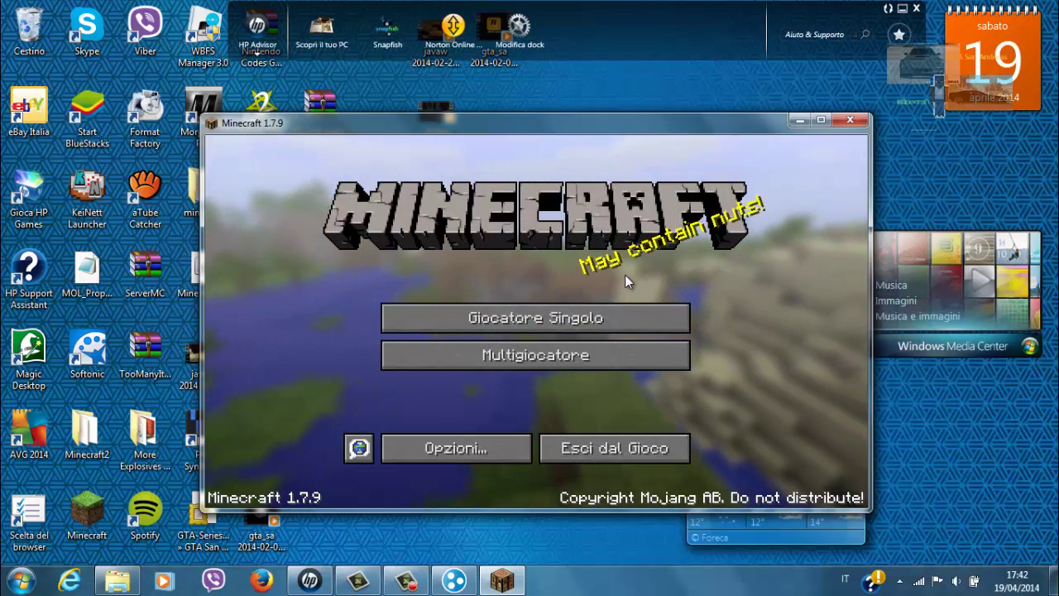
Try Multigiocatore's Accesso Diretto to localhost, cancel it, and minimize the game window
{"action": "left_click", "coordinate": [539, 354]}
{"action": "left_click", "coordinate": [821, 120]}
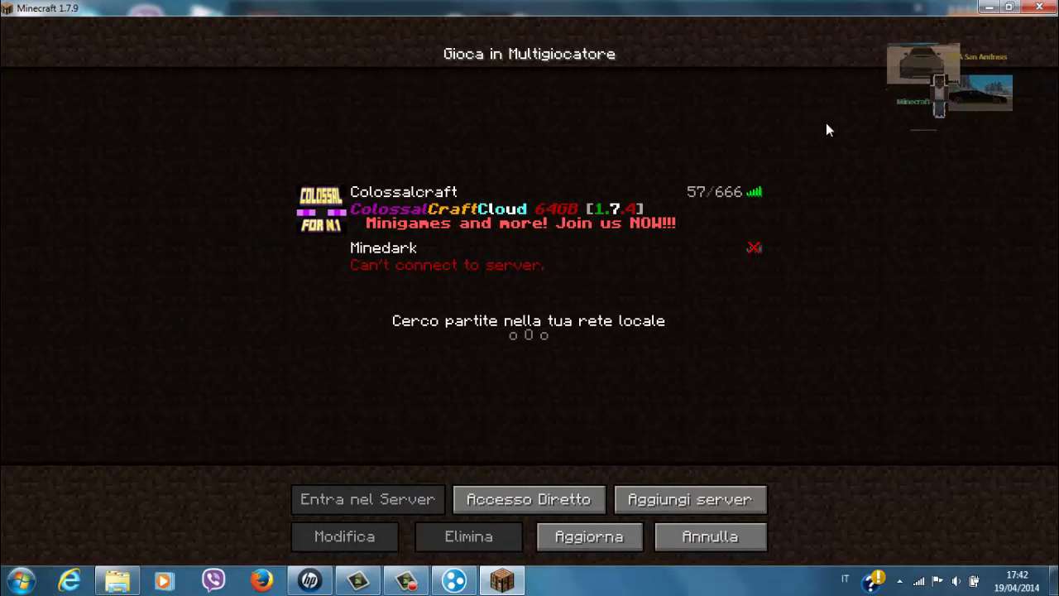
{"action": "left_click", "coordinate": [593, 490]}
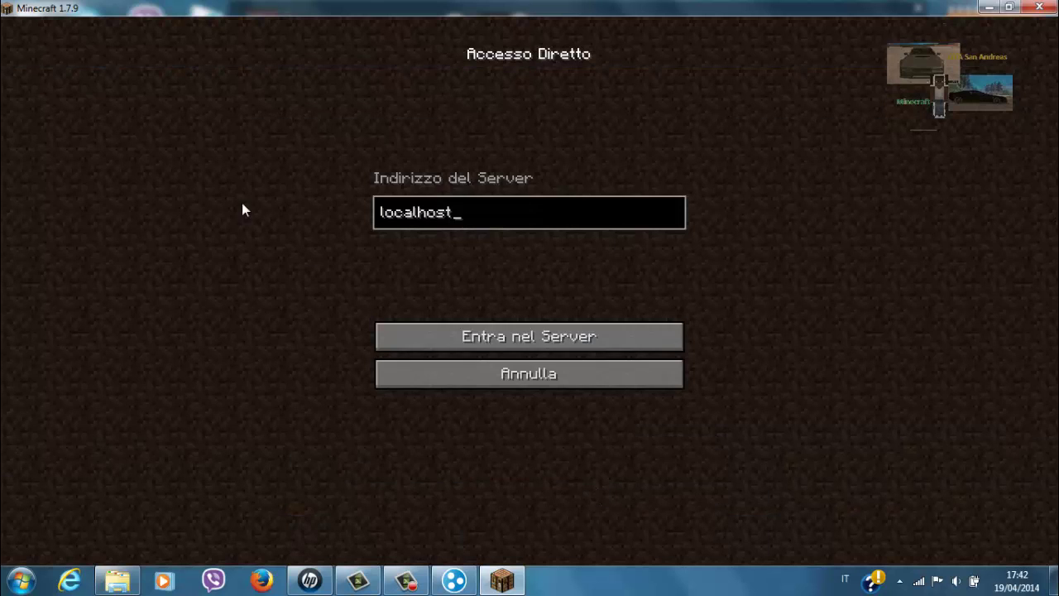
{"action": "left_click", "coordinate": [539, 336]}
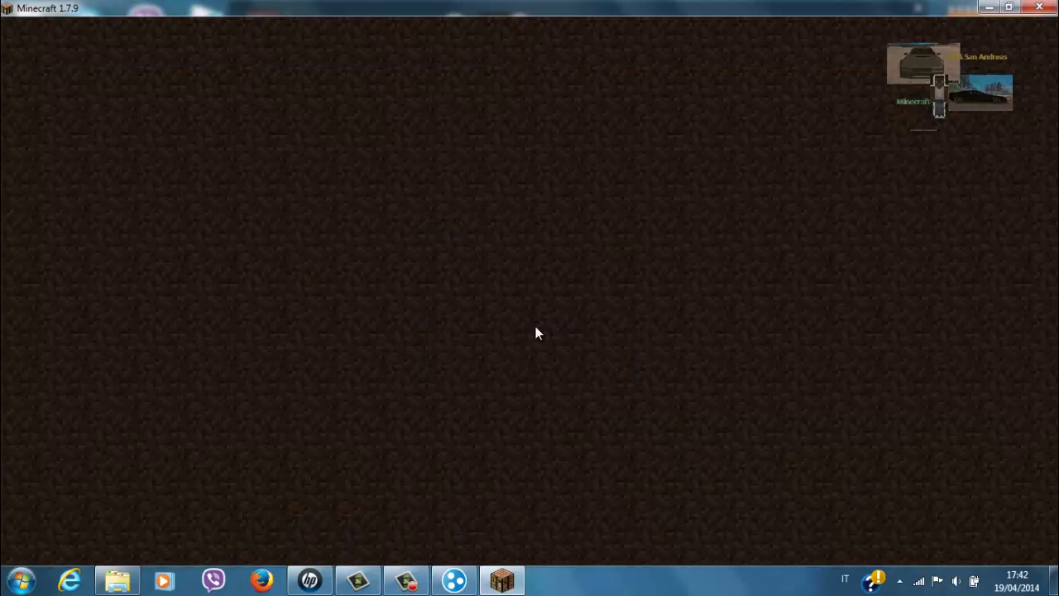
{"action": "left_click", "coordinate": [505, 386]}
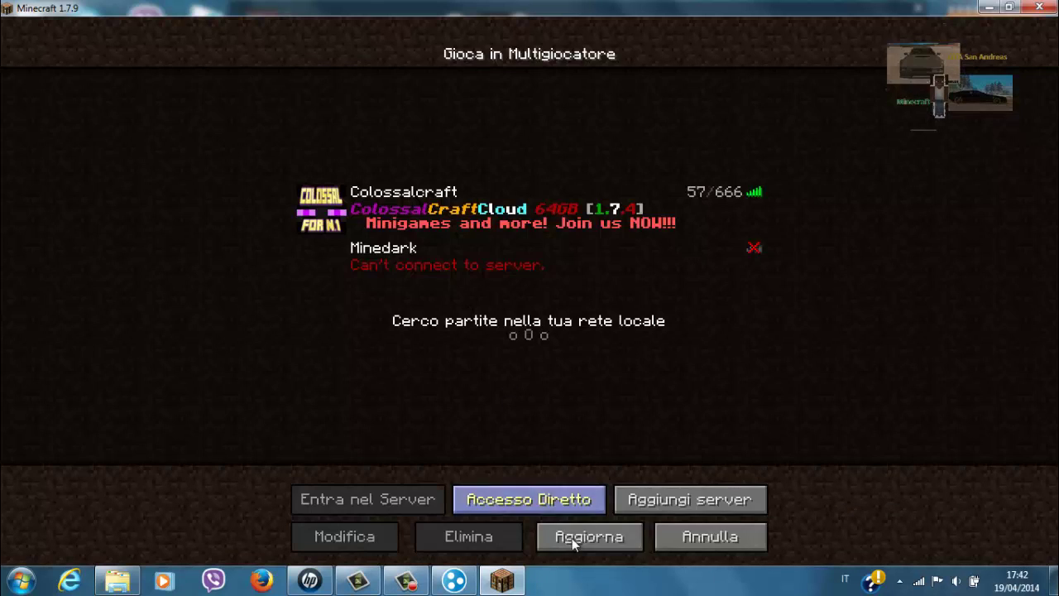
{"action": "left_click", "coordinate": [502, 579]}
Run minecraft_server.1.7.9 from the Vanilla 1.7.9 folder, then retry the localhost direct connection
{"action": "double_click", "coordinate": [550, 269]}
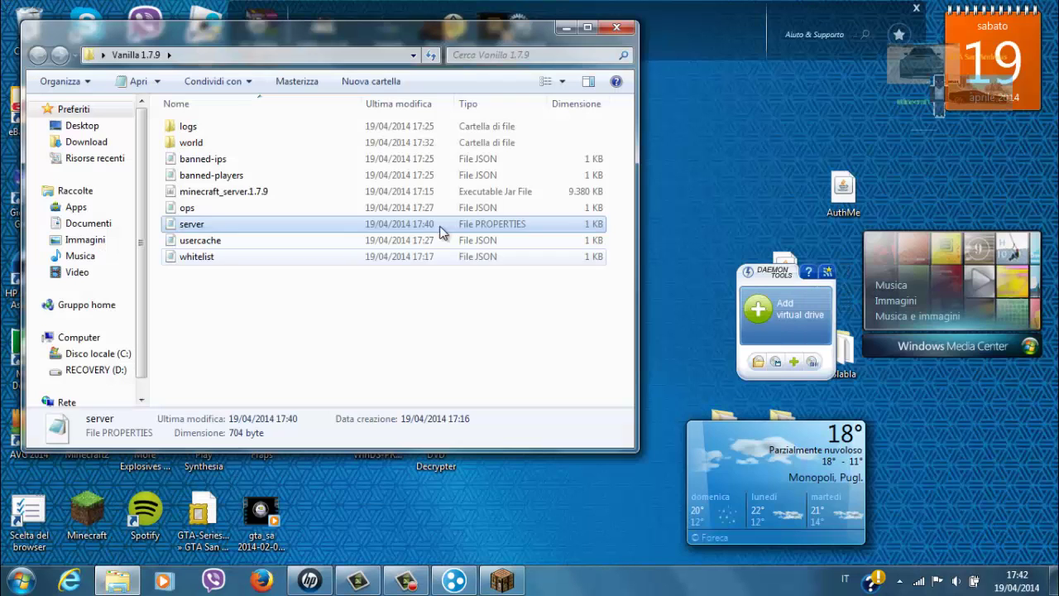
{"action": "left_click", "coordinate": [258, 196]}
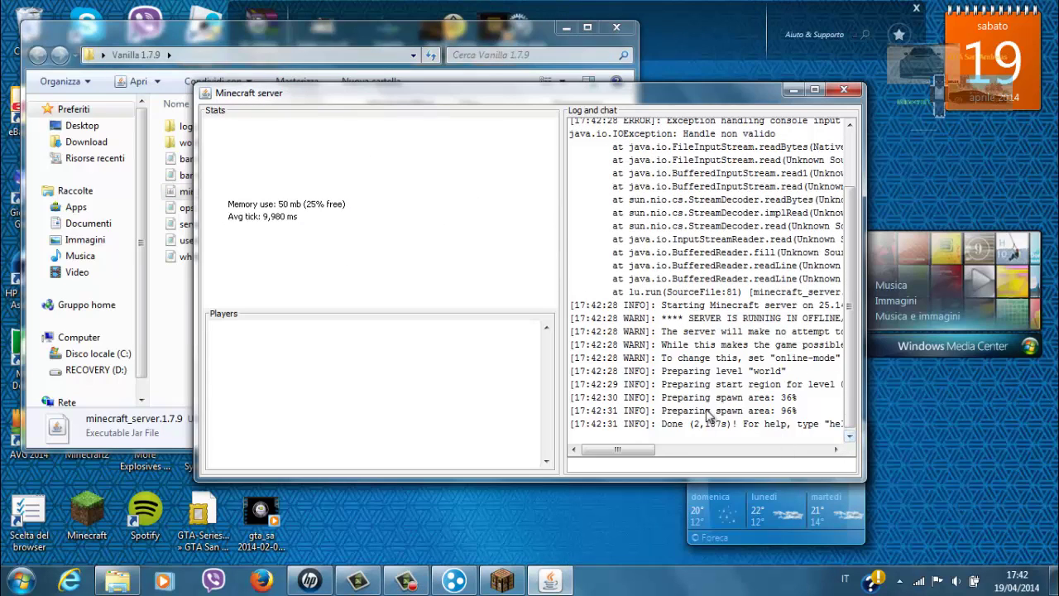
{"action": "left_click", "coordinate": [502, 579]}
{"action": "left_click", "coordinate": [506, 493]}
{"action": "left_click", "coordinate": [508, 339]}
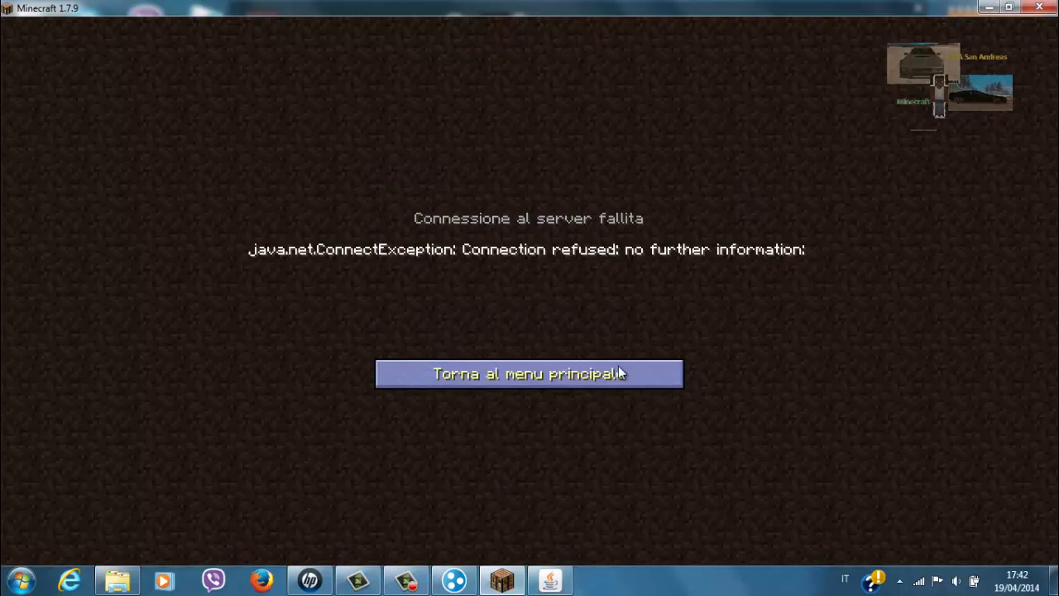
Go back to the server list and retry joining localhost via Accesso Diretto
{"action": "left_click", "coordinate": [642, 374]}
{"action": "left_click", "coordinate": [671, 496]}
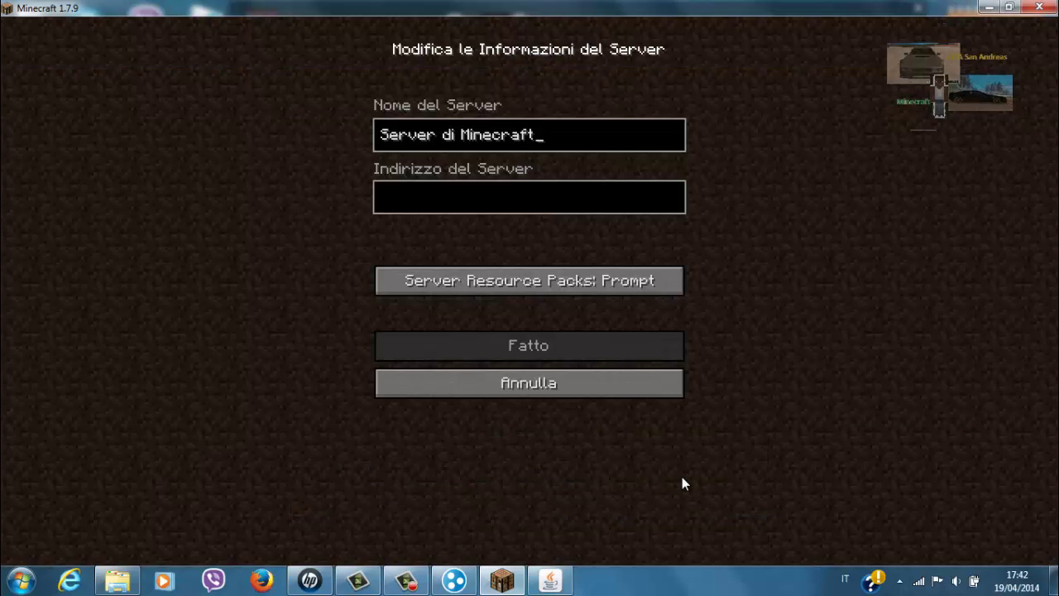
{"action": "left_click", "coordinate": [513, 386]}
{"action": "left_click", "coordinate": [530, 500]}
{"action": "left_click", "coordinate": [514, 344]}
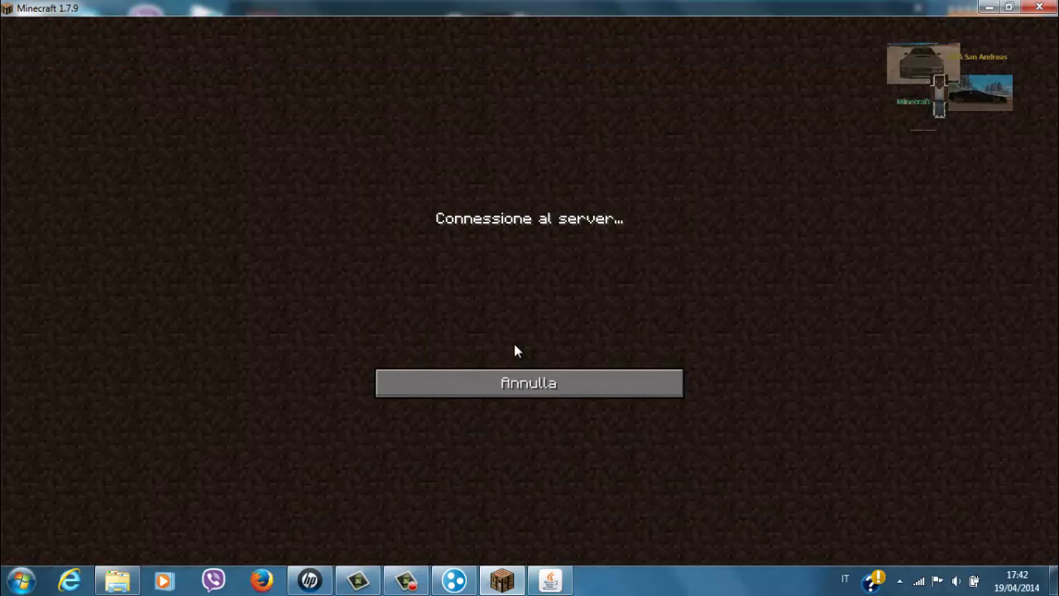
{"action": "left_click", "coordinate": [490, 385]}
Add a 'Vanilla server 1.7.9' entry at localhost with resource packs Disabled, then select it
{"action": "left_click", "coordinate": [690, 498]}
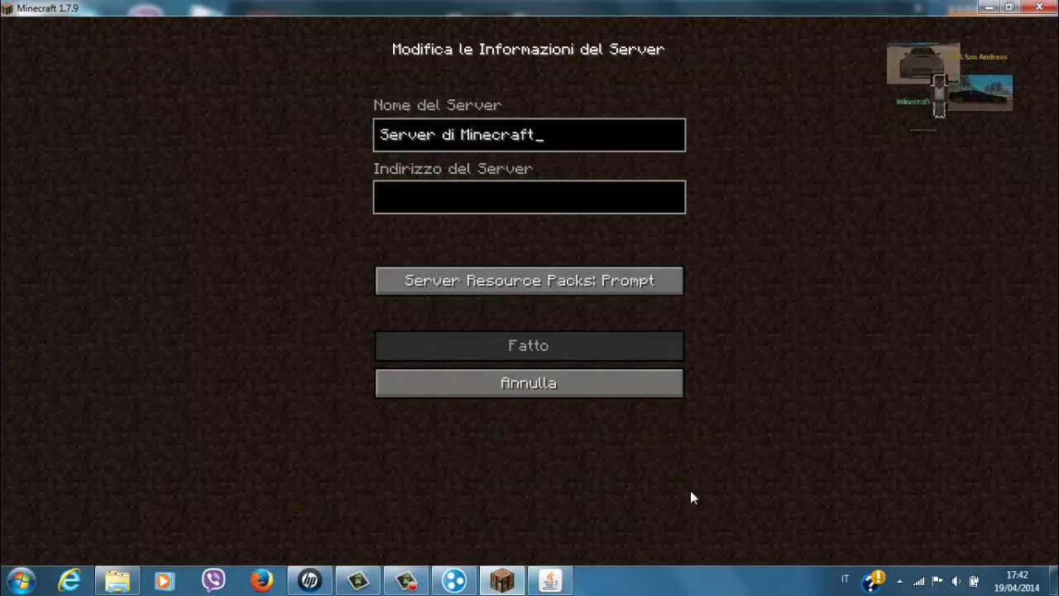
{"action": "key", "text": "BackSpace"}
{"action": "key", "text": "BackSpace"}
{"action": "key", "text": "BackSpace"}
{"action": "key", "text": "BackSpace"}
{"action": "key", "text": "BackSpace"}
{"action": "key", "text": "BackSpace"}
{"action": "key", "text": "BackSpace"}
{"action": "key", "text": "BackSpace"}
{"action": "key", "text": "BackSpace"}
{"action": "key", "text": "BackSpace"}
{"action": "key", "text": "BackSpace"}
{"action": "key", "text": "BackSpace"}
{"action": "key", "text": "BackSpace"}
{"action": "key", "text": "BackSpace"}
{"action": "key", "text": "BackSpace"}
{"action": "key", "text": "BackSpace"}
{"action": "key", "text": "BackSpace"}
{"action": "key", "text": "BackSpace"}
{"action": "key", "text": "BackSpace"}
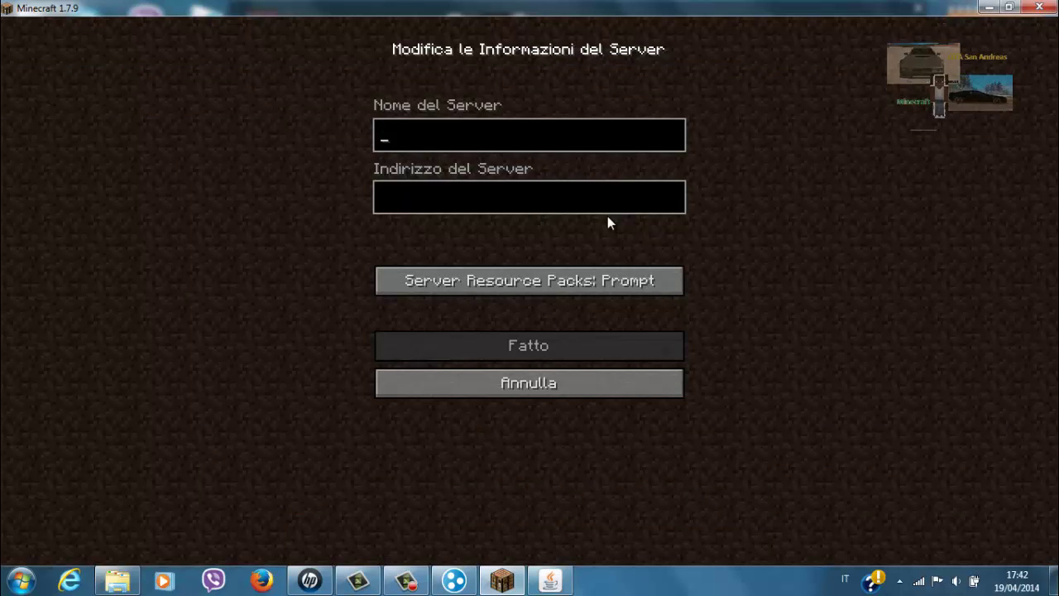
{"action": "type", "text": "Vanilla server 1"}
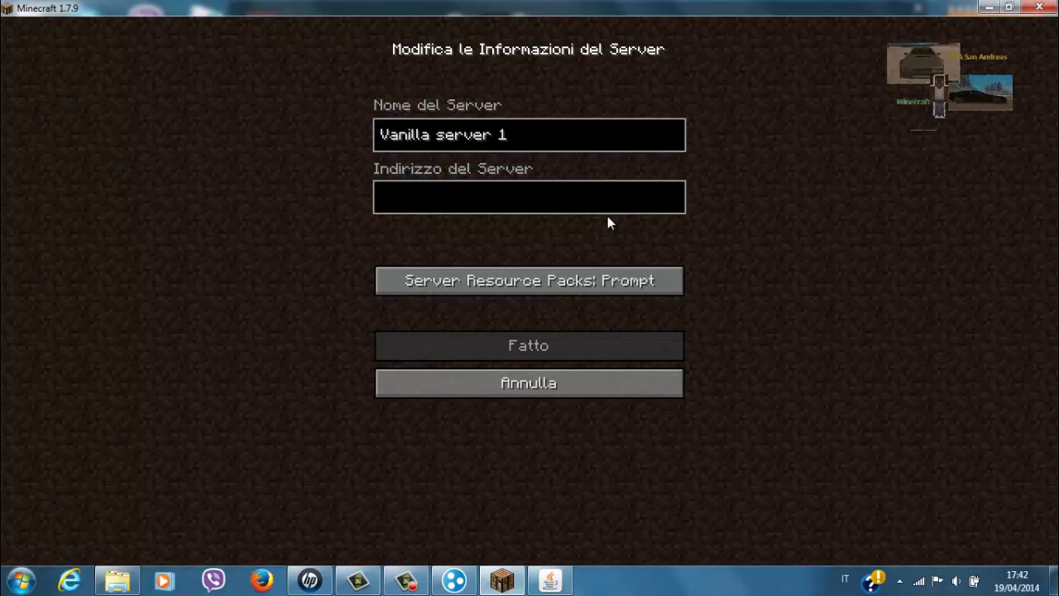
{"action": "type", "text": ".7.9"}
{"action": "key", "text": "Tab"}
{"action": "type", "text": "kl"}
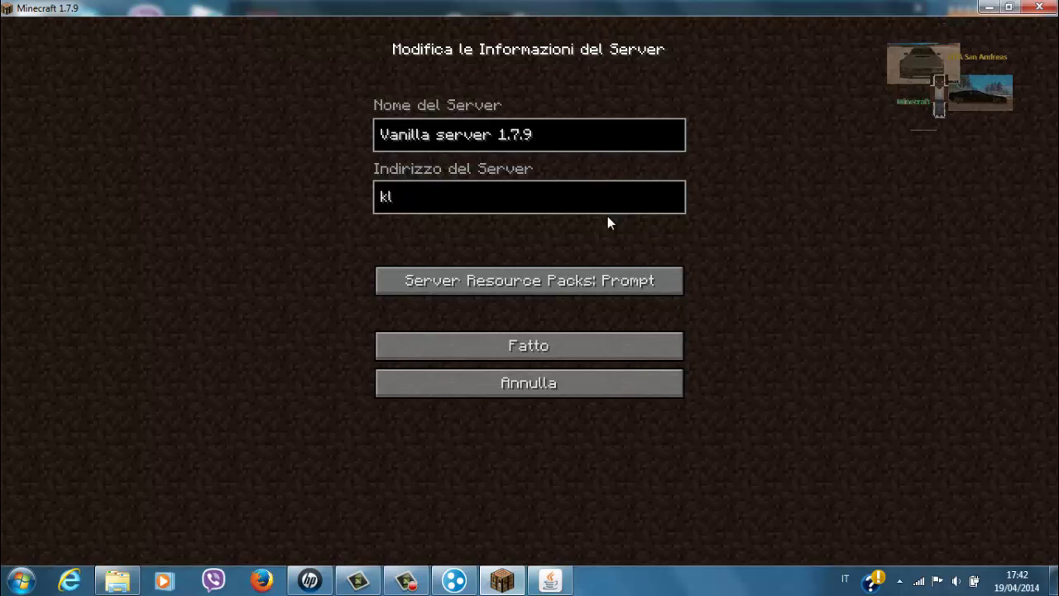
{"action": "key", "text": "BackSpace"}
{"action": "key", "text": "BackSpace"}
{"action": "type", "text": "localhost"}
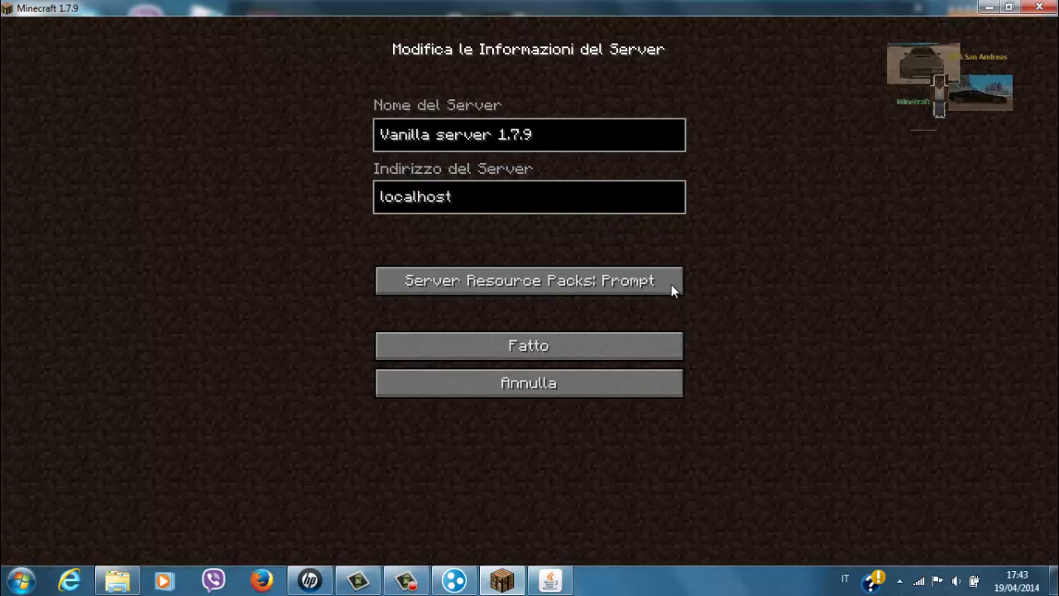
{"action": "left_click", "coordinate": [671, 286]}
{"action": "left_click", "coordinate": [670, 287]}
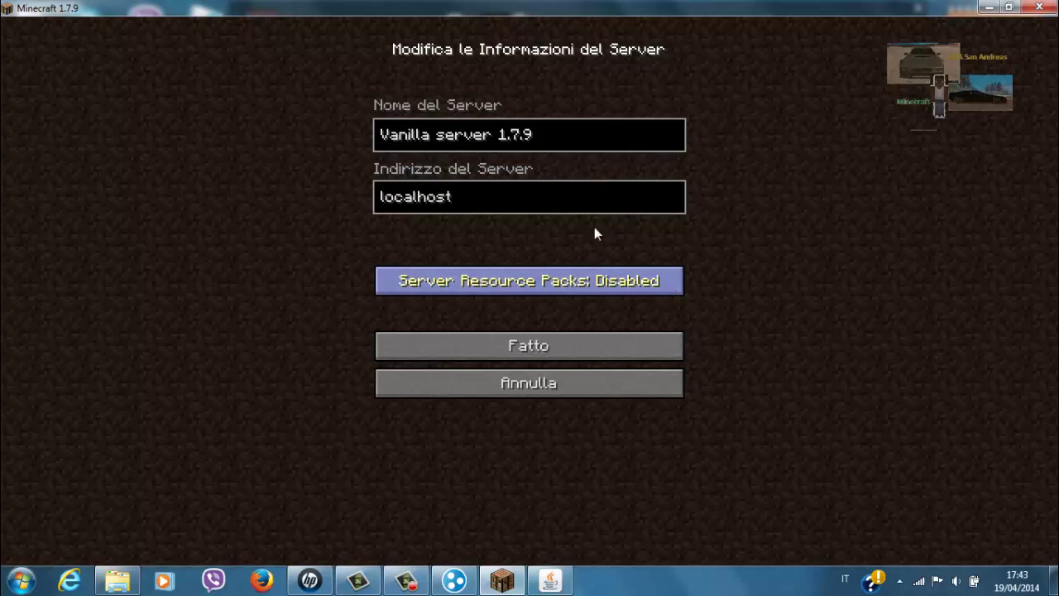
{"action": "left_click", "coordinate": [546, 350]}
{"action": "left_click", "coordinate": [507, 281]}
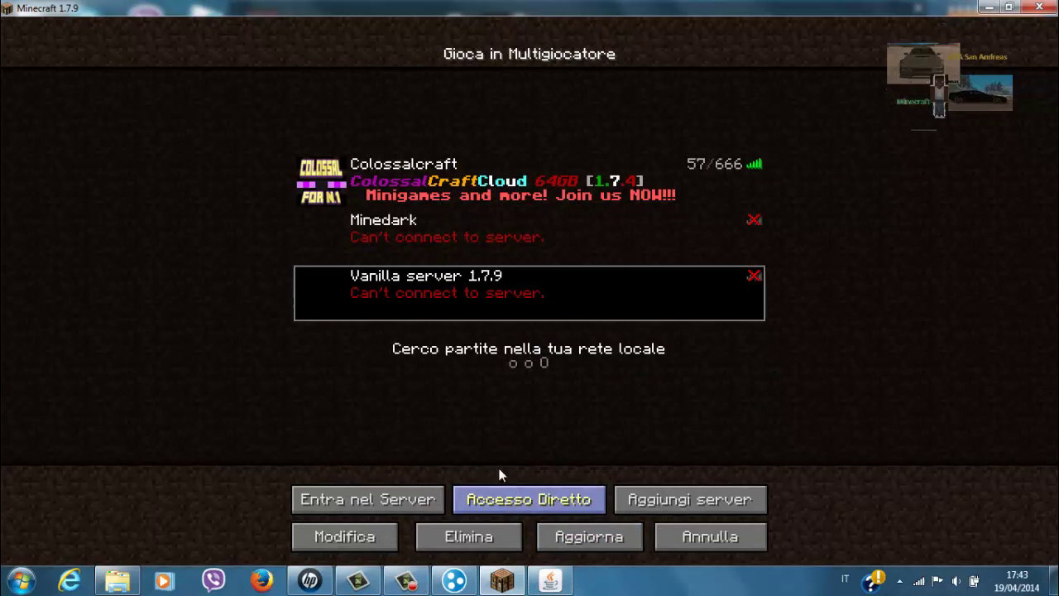
{"action": "left_click", "coordinate": [551, 579]}
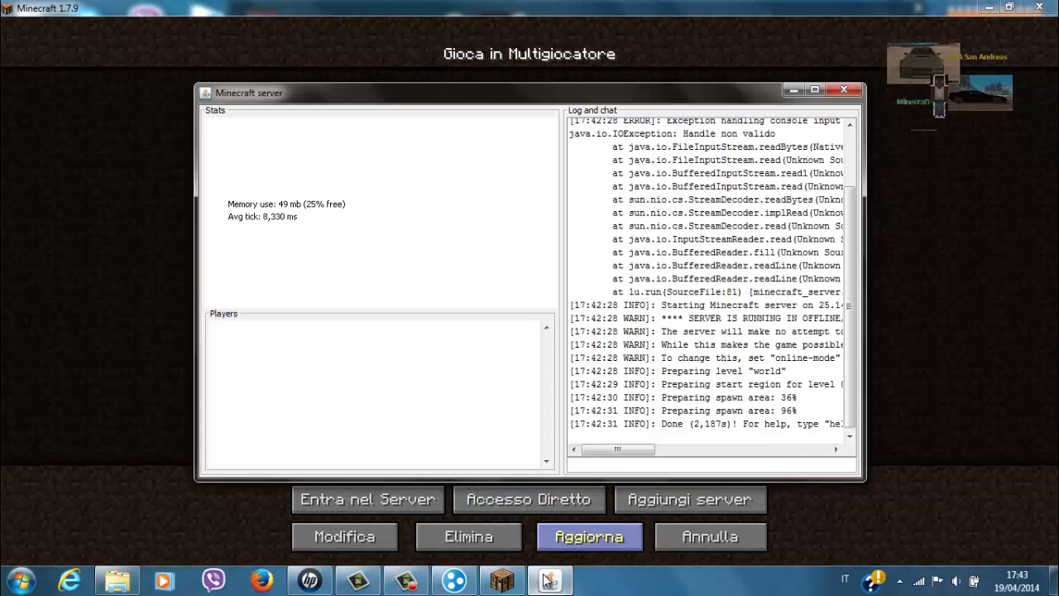
{"action": "left_click", "coordinate": [549, 579]}
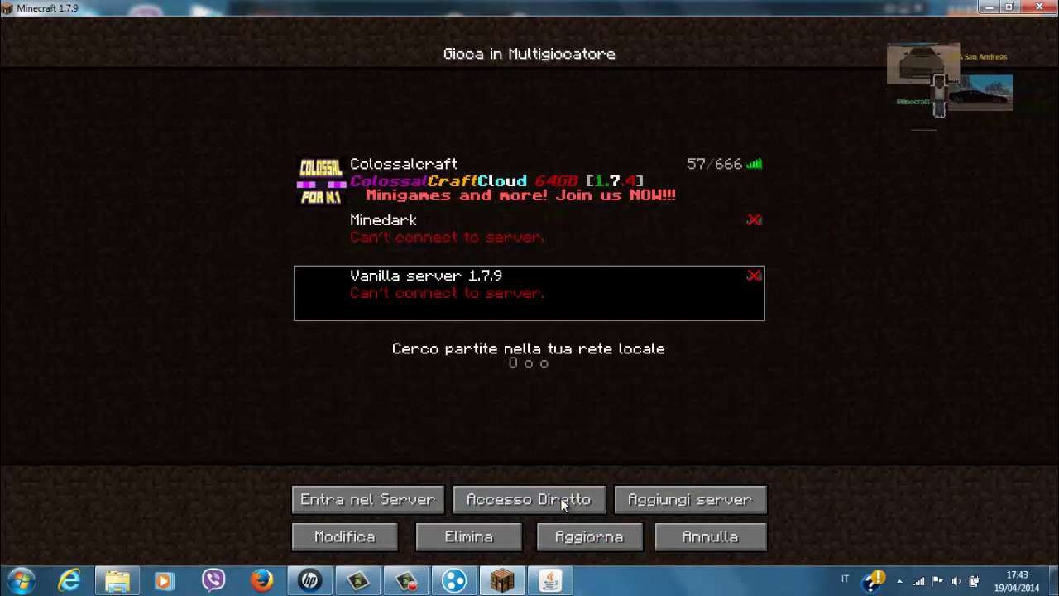
{"action": "left_click", "coordinate": [560, 498]}
{"action": "key", "text": "BackSpace"}
{"action": "key", "text": "BackSpace"}
{"action": "key", "text": "BackSpace"}
{"action": "key", "text": "BackSpace"}
{"action": "key", "text": "BackSpace"}
{"action": "key", "text": "BackSpace"}
{"action": "key", "text": "BackSpace"}
{"action": "key", "text": "BackSpace"}
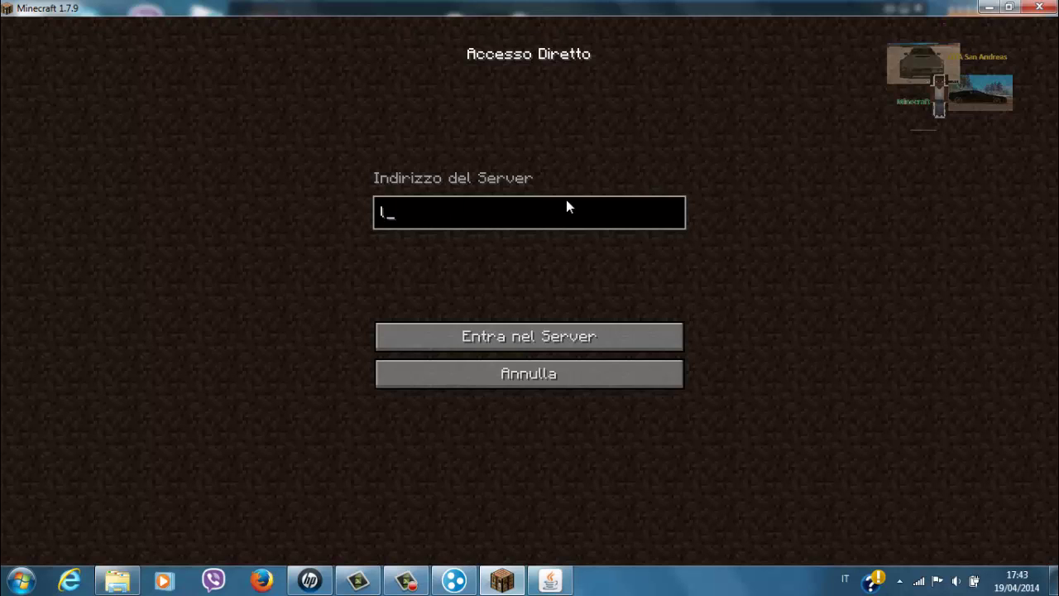
{"action": "key", "text": "BackSpace"}
{"action": "type", "text": "25"}
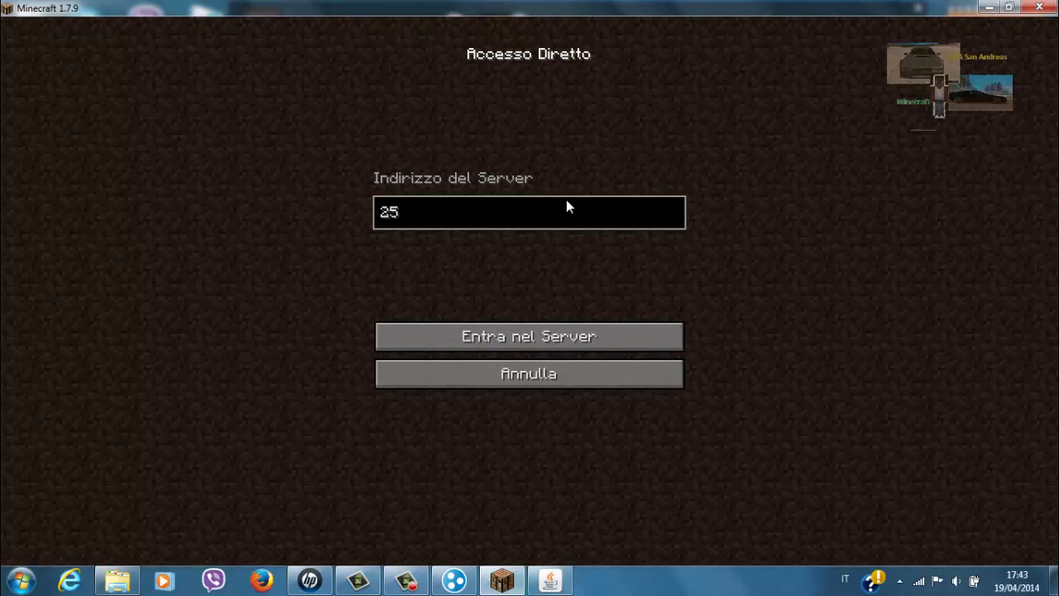
{"action": "type", "text": ".147.79.31"}
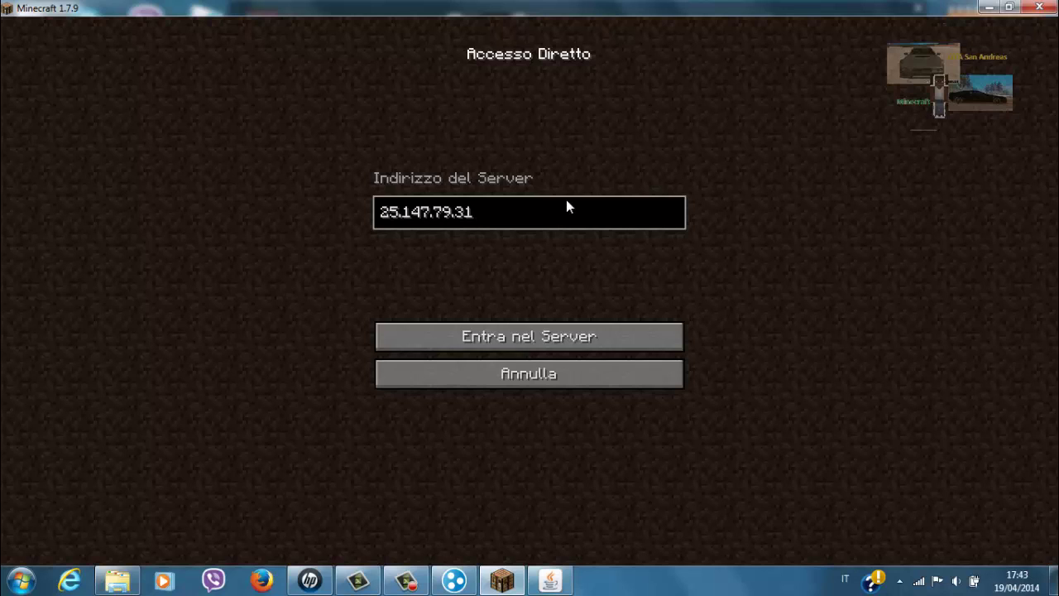
{"action": "left_click", "coordinate": [485, 330]}
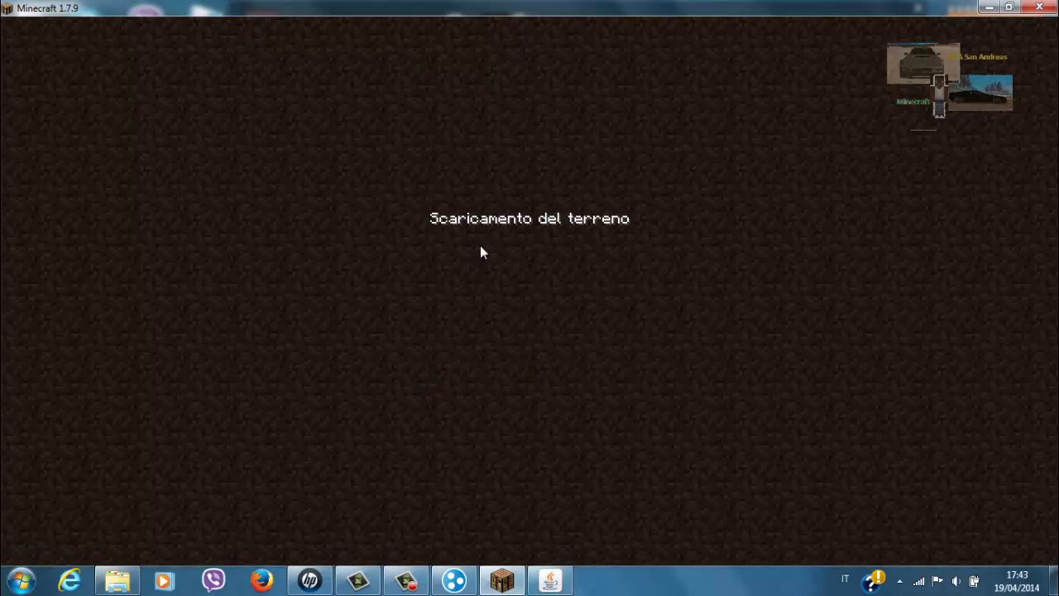
Verify 25.147.79.31 in Hamachi, then minimize Hamachi and the server console to return to the game
{"action": "left_click", "coordinate": [453, 583]}
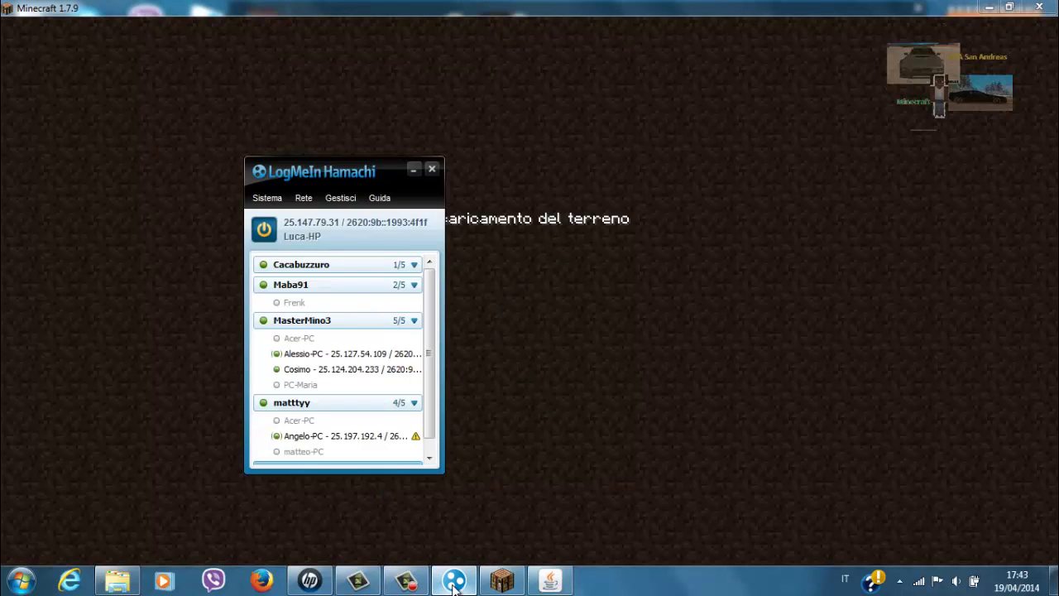
{"action": "mouse_move", "coordinate": [308, 273]}
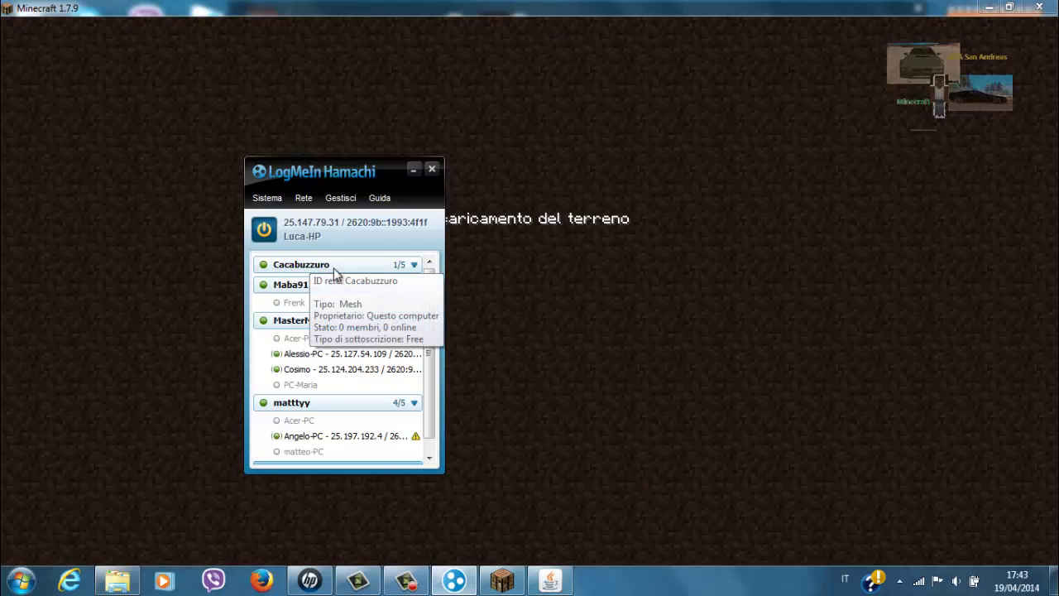
{"action": "left_click", "coordinate": [414, 168]}
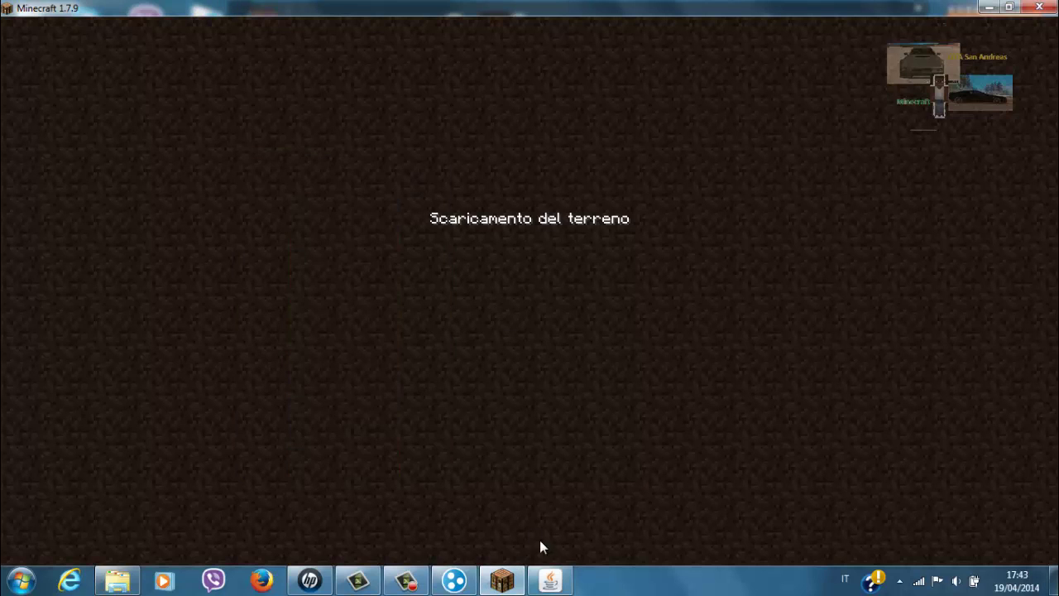
{"action": "left_click", "coordinate": [548, 582]}
{"action": "left_click", "coordinate": [549, 582]}
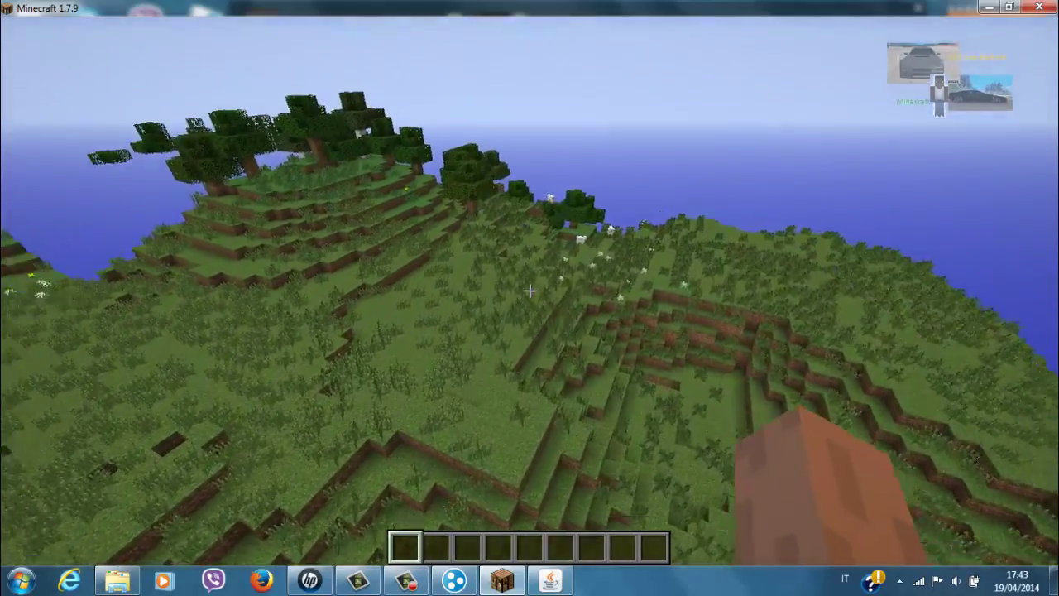
Fly over the forest canopy, descend toward a treetop, and pause with Esc
{"action": "key", "text": "w"}
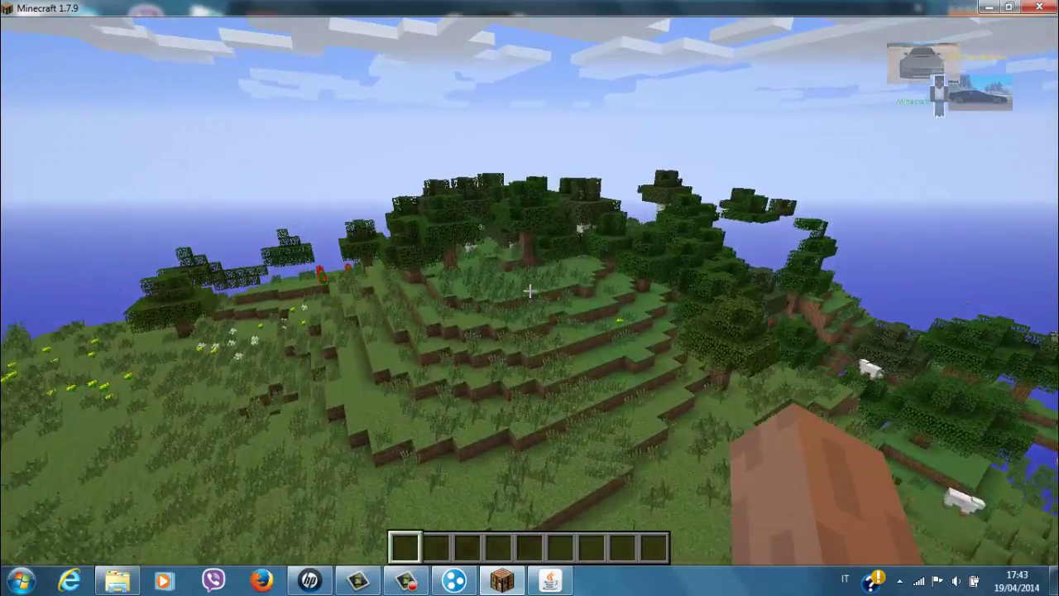
{"action": "key", "text": "w"}
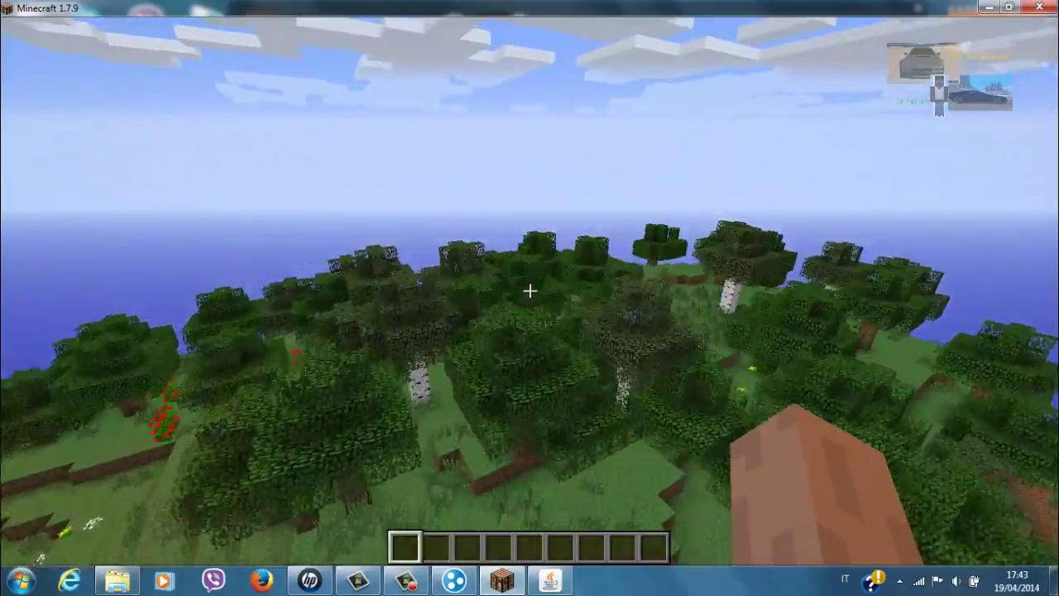
{"action": "key", "text": "w"}
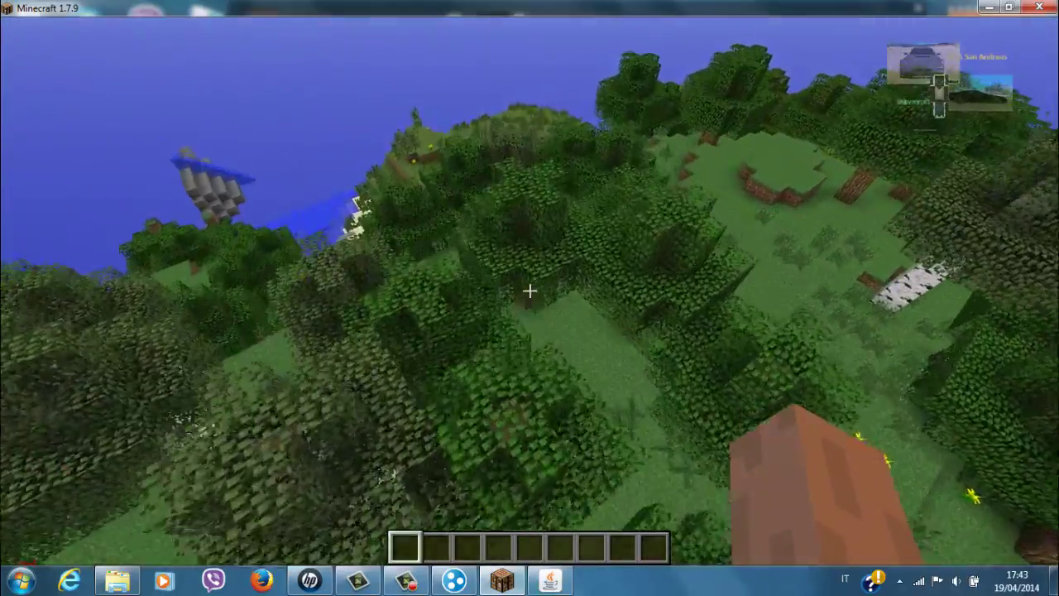
{"action": "key", "text": "w"}
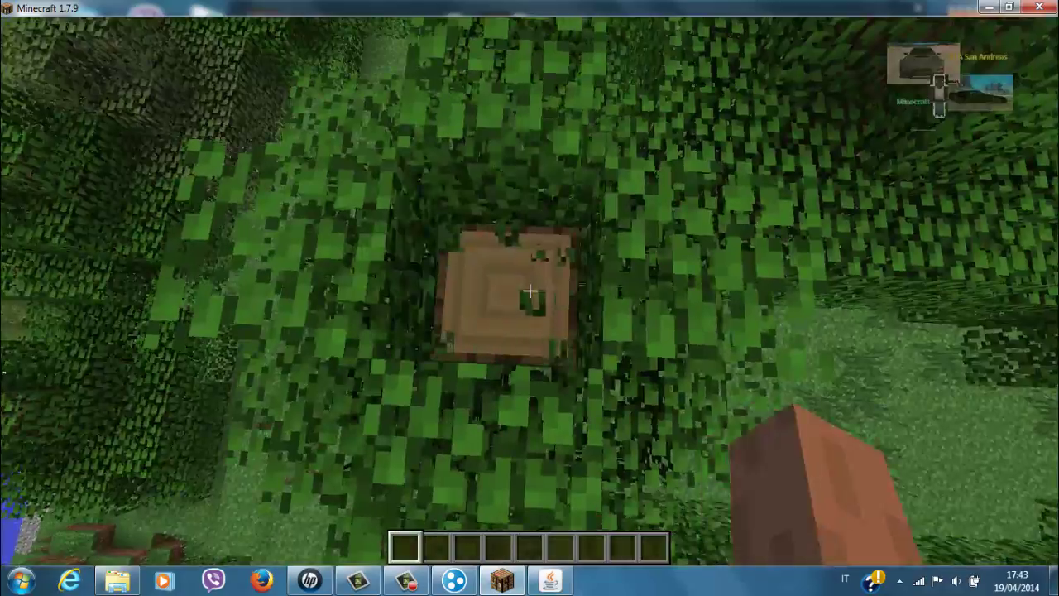
{"action": "key", "text": "w"}
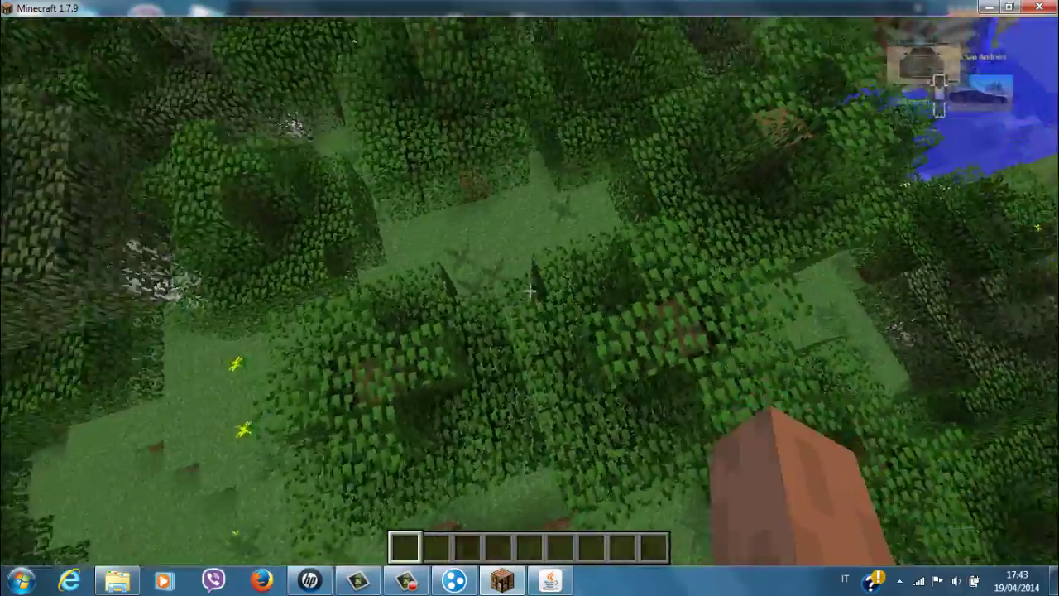
{"action": "key", "text": "shift"}
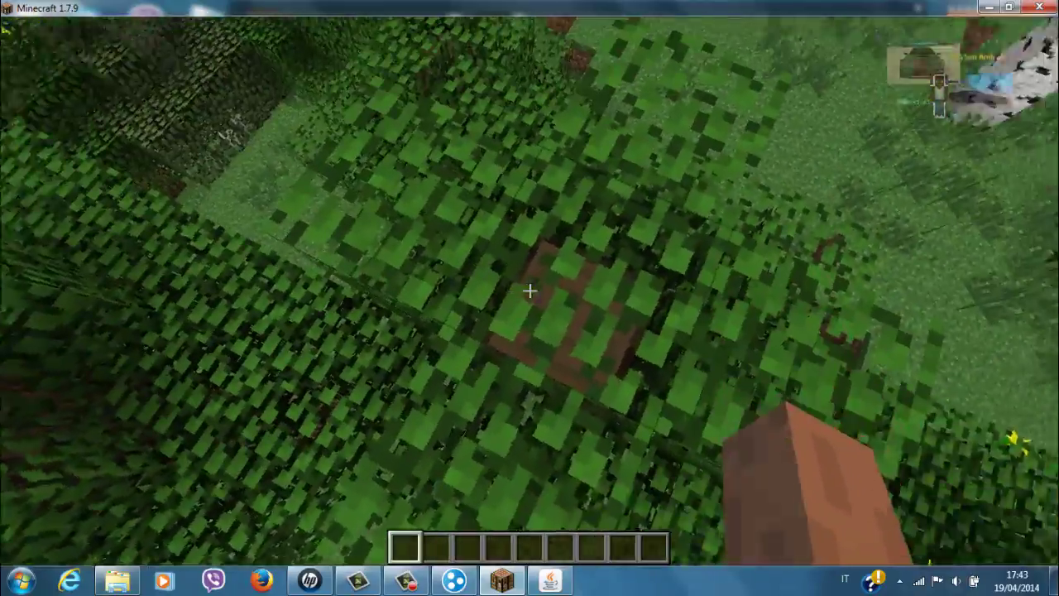
{"action": "key", "text": "Escape"}
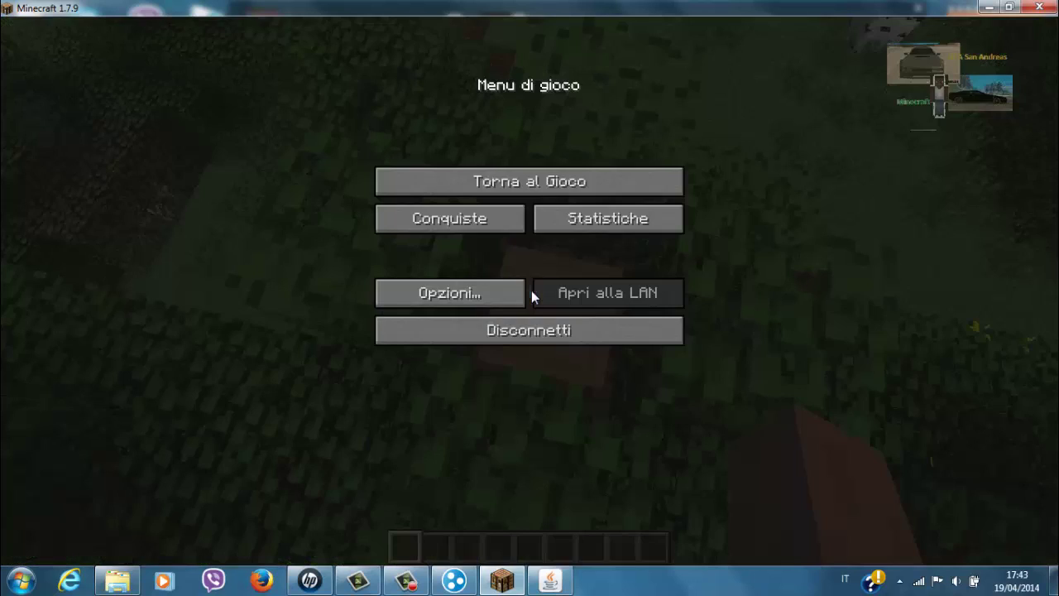
{"action": "mouse_move", "coordinate": [408, 586]}
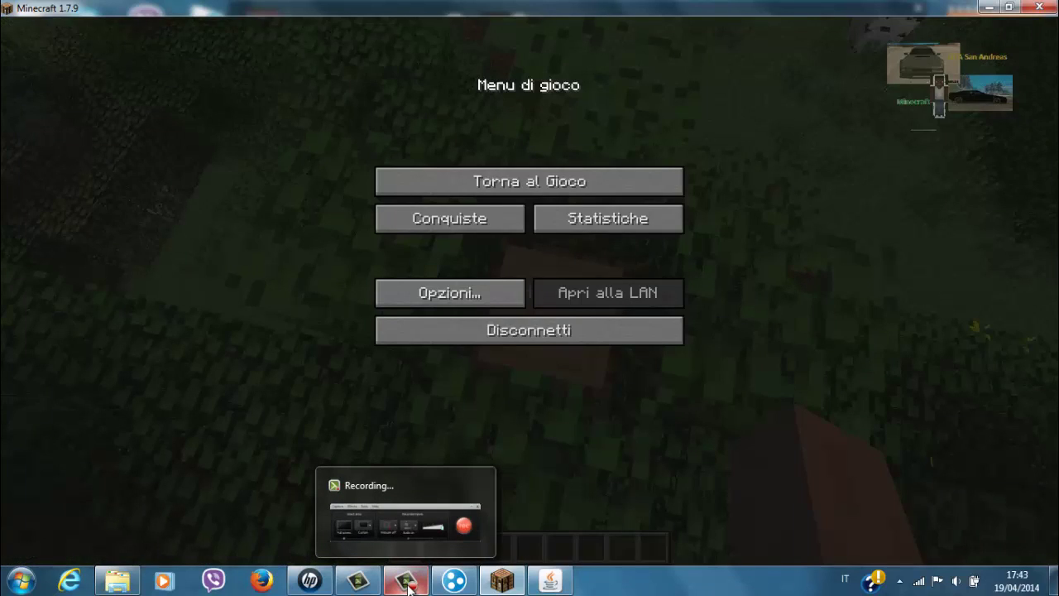